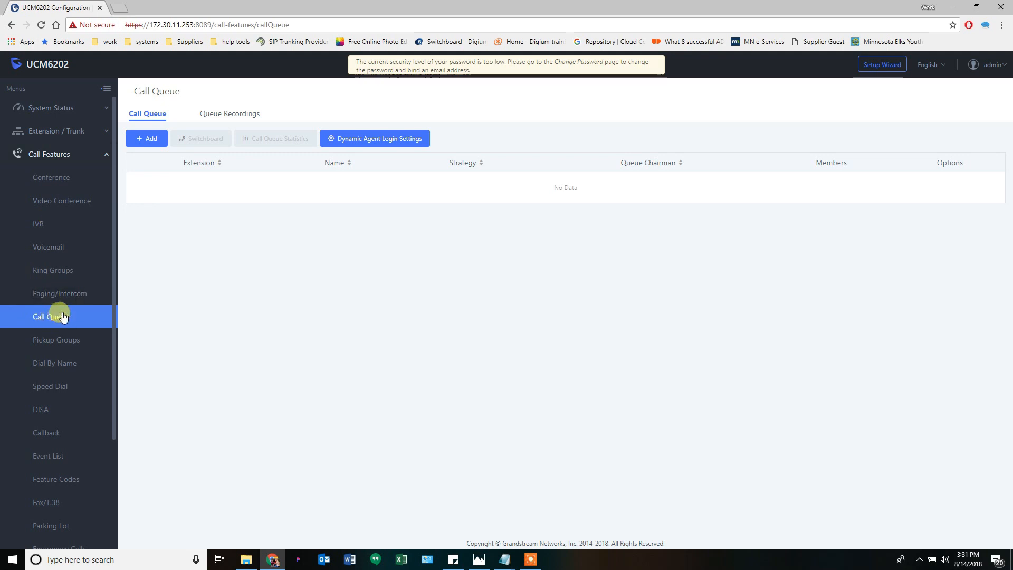
Start a new call queue named Q1 with extension 6500, keeping the Ring All strategy.
click(144, 137)
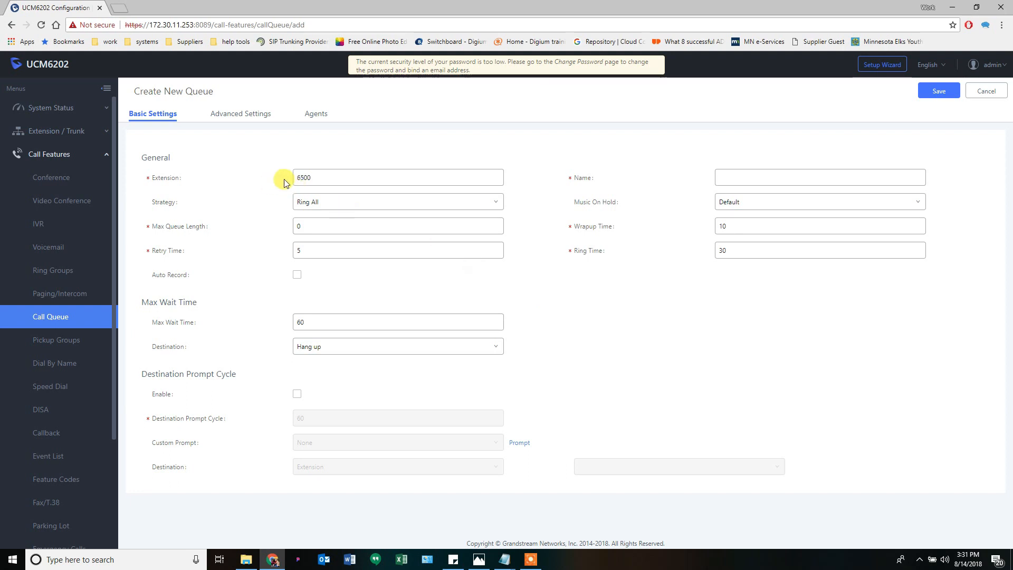
click(301, 178)
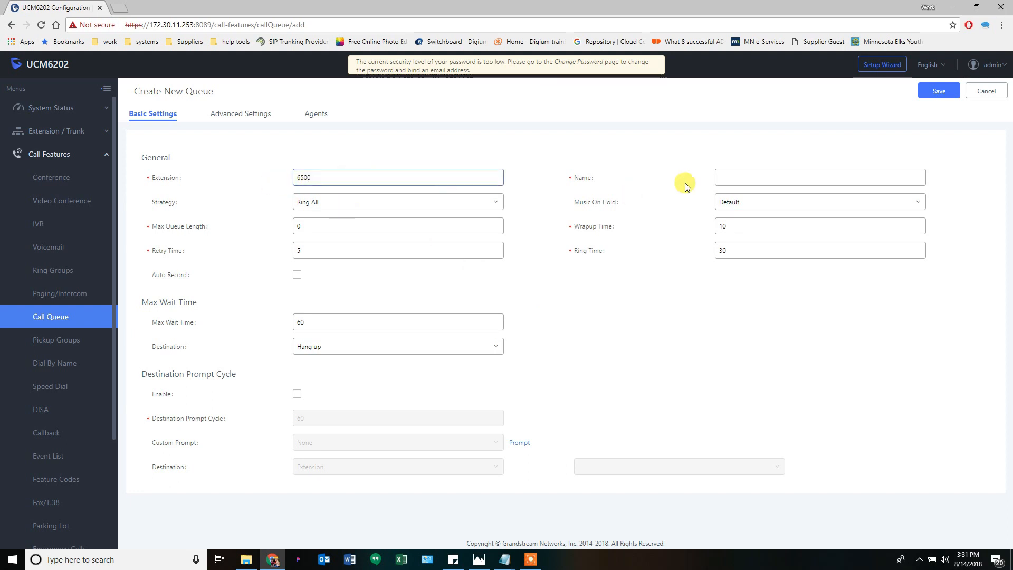
click(730, 178)
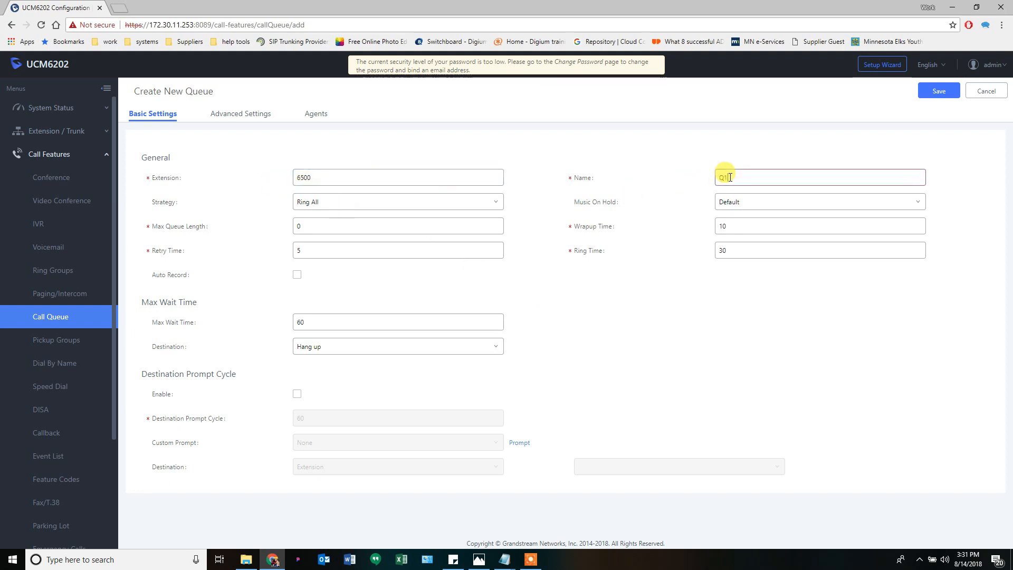
click(322, 205)
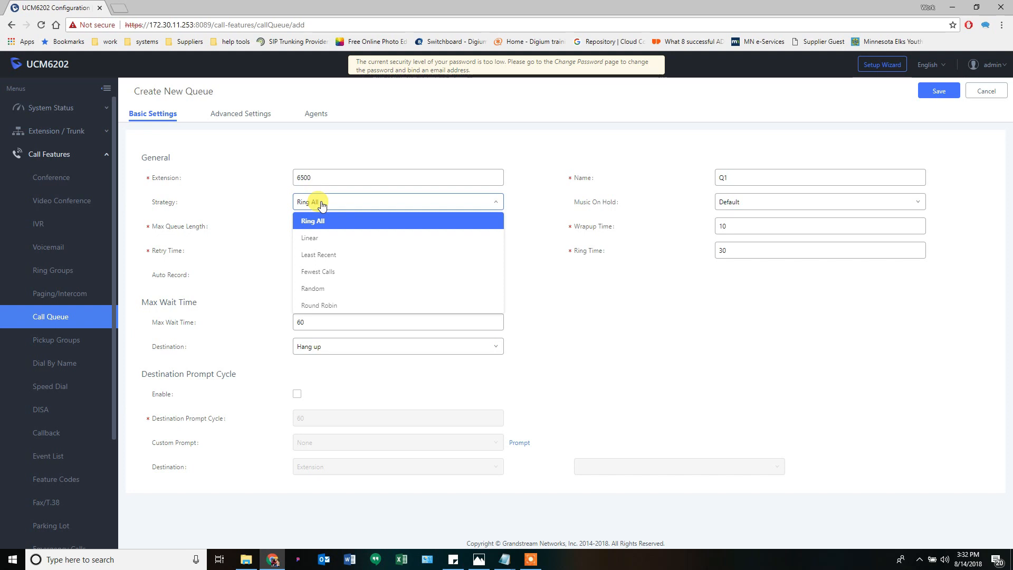
click(323, 204)
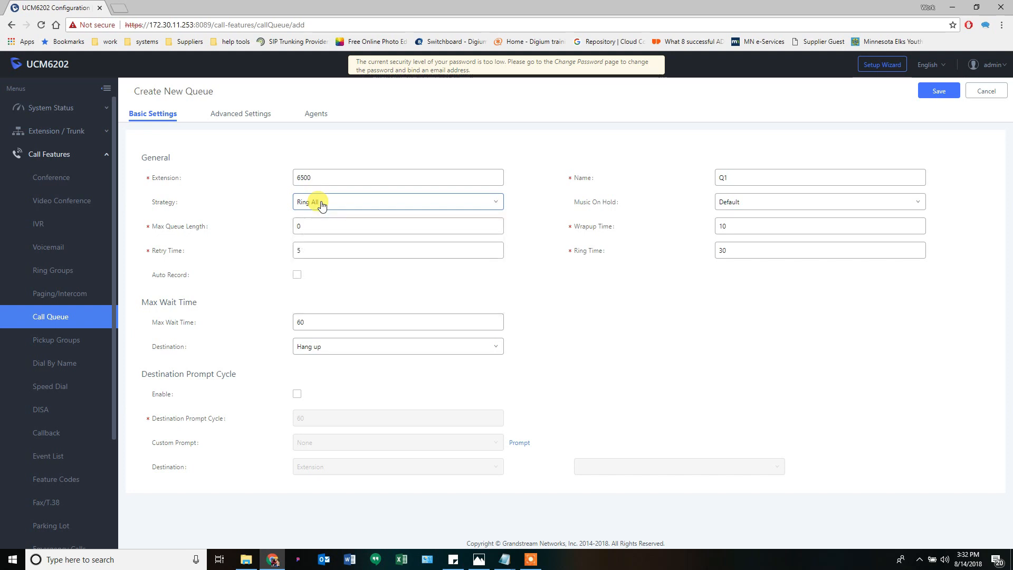
Set the queue's music on hold to Default Ringback Tone.
click(759, 204)
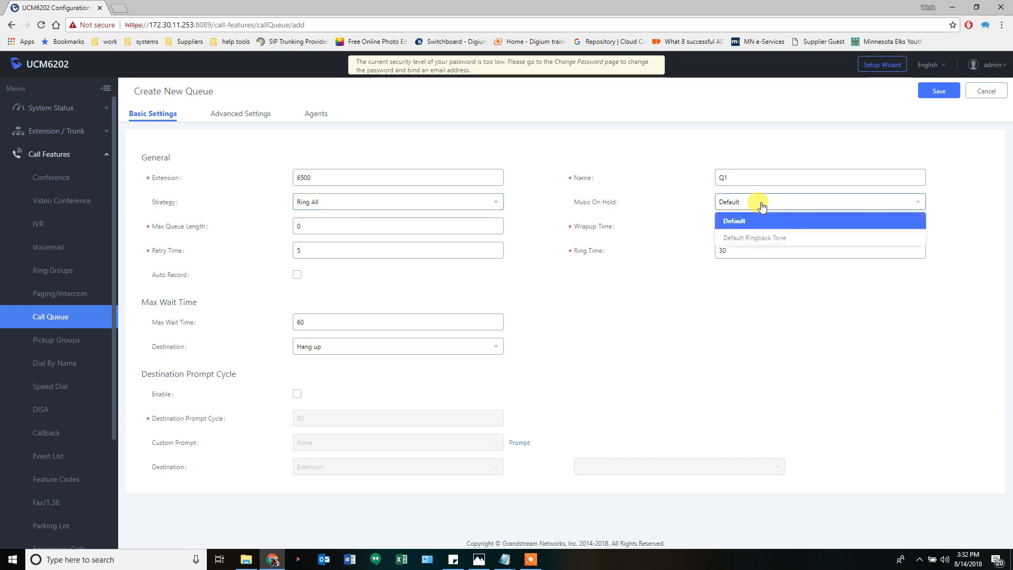
click(759, 239)
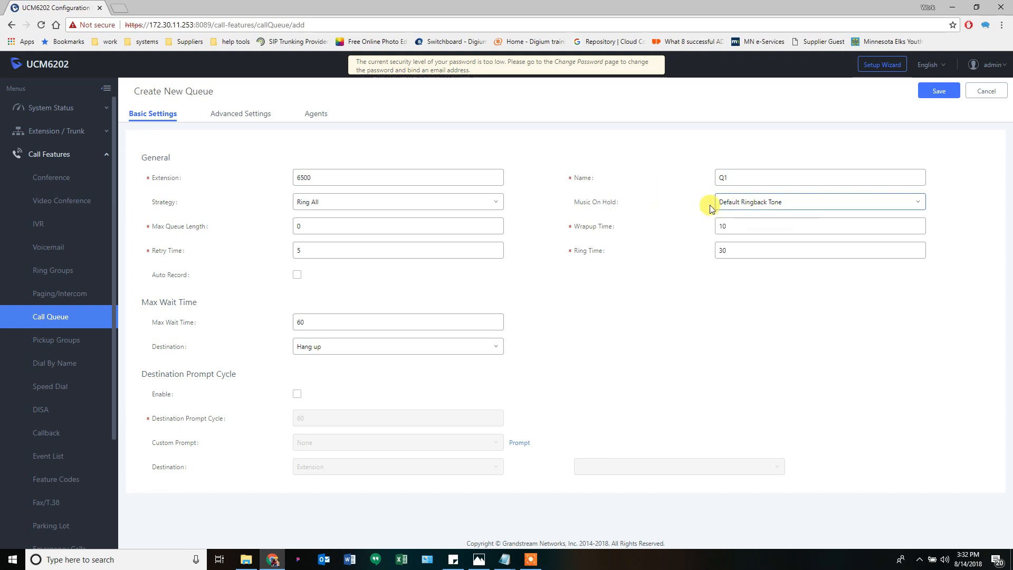
click(766, 203)
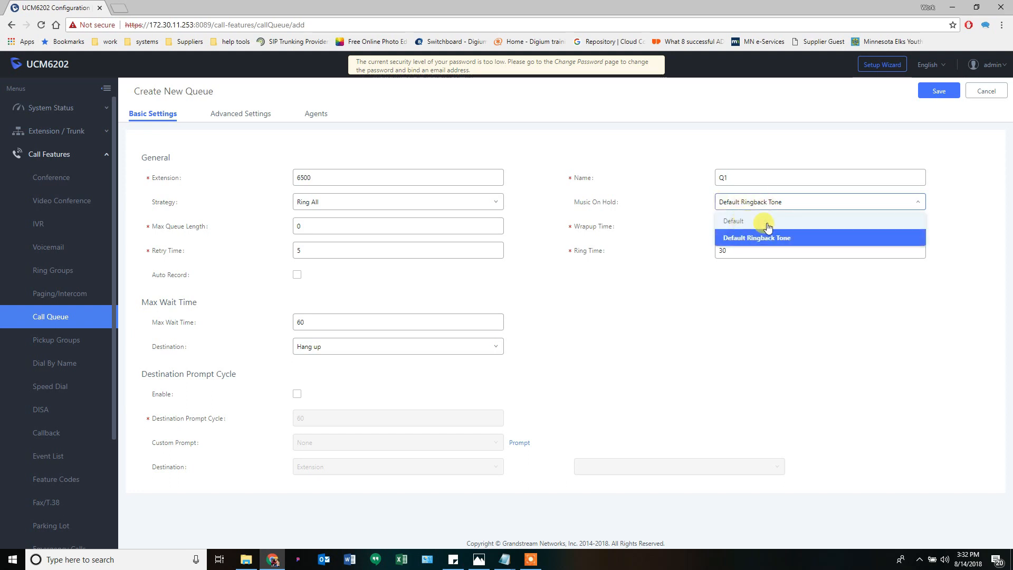
click(746, 201)
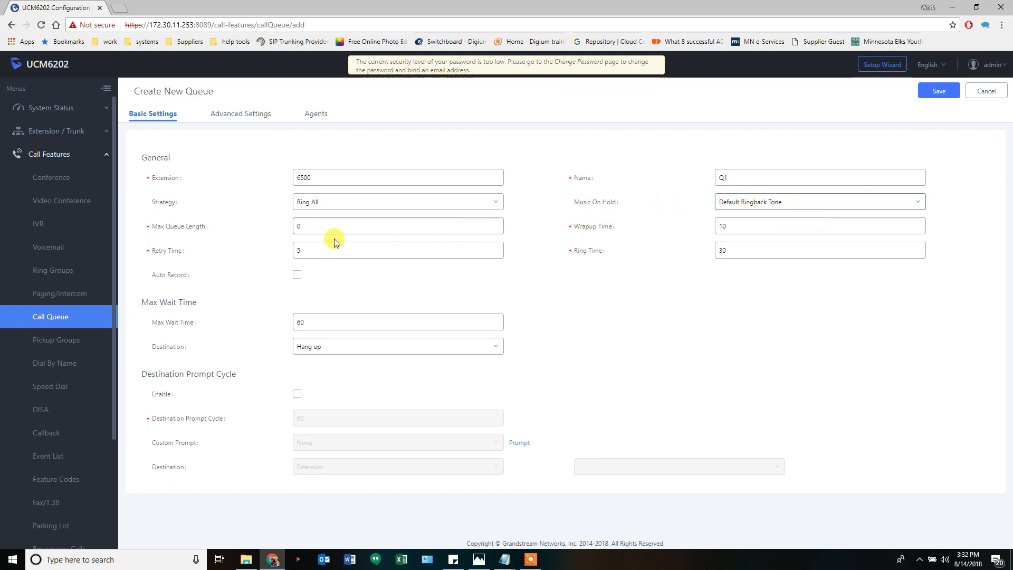
Review the queue length, wrap-up, ring, retry, auto-record and max wait time settings, plus the available strategies and timeout destinations.
mouse_move(195, 228)
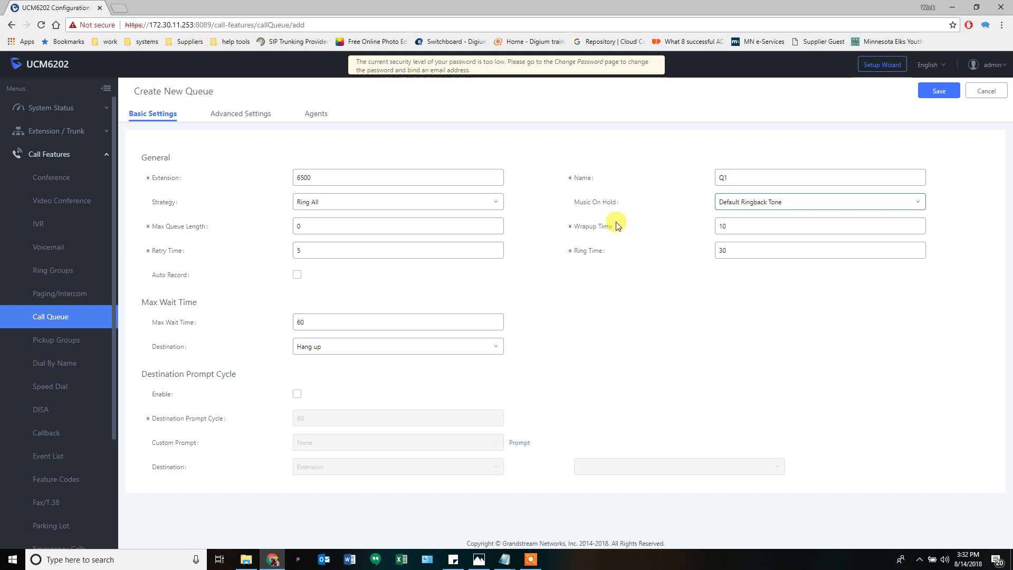
mouse_move(602, 229)
mouse_move(594, 255)
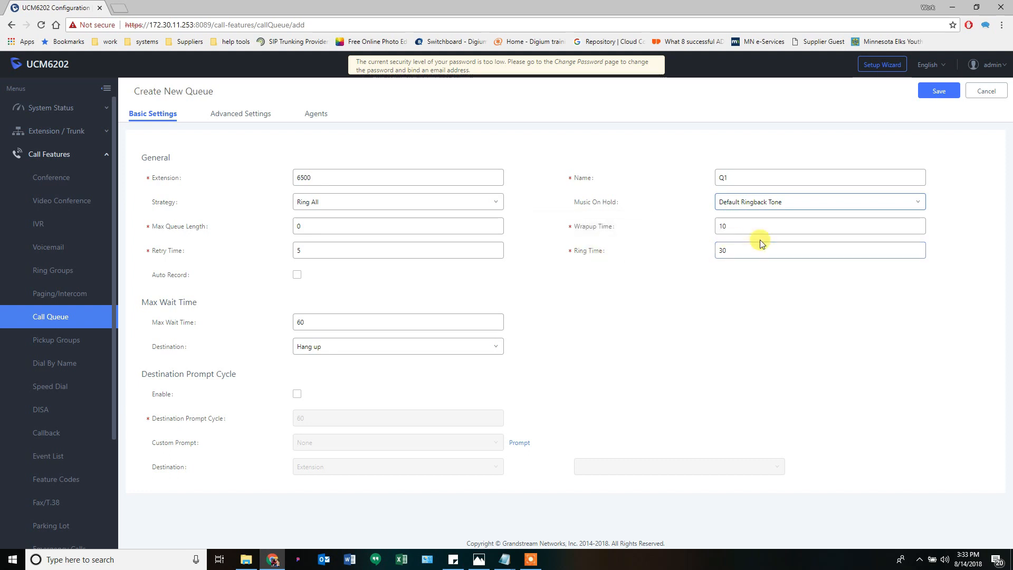
click(337, 204)
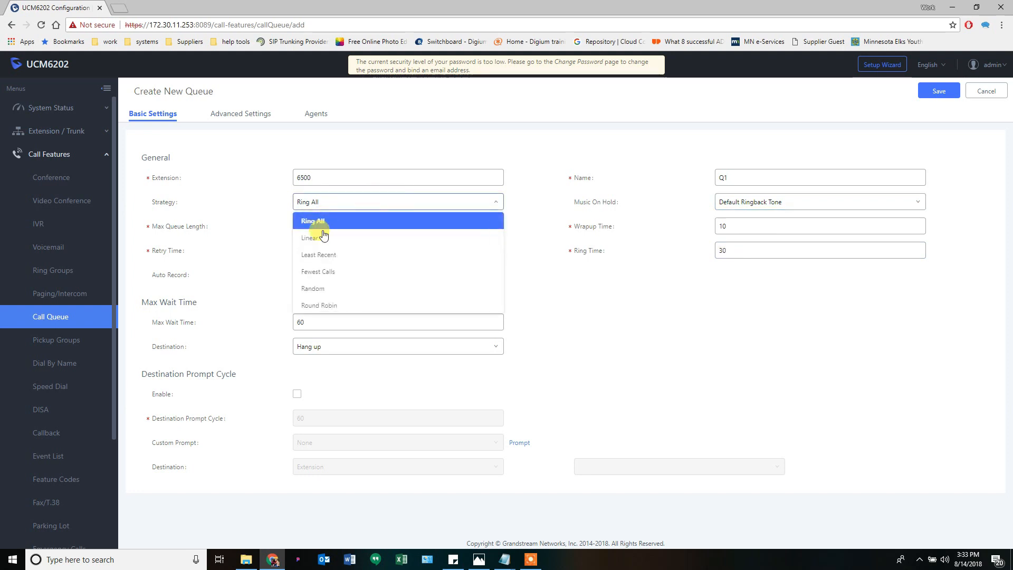
click(425, 222)
click(730, 251)
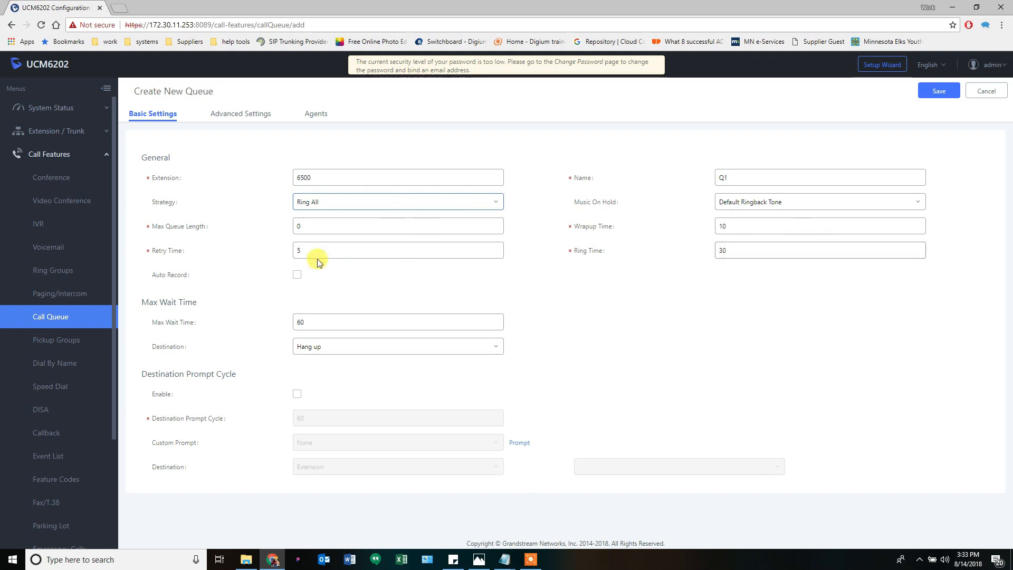
mouse_move(165, 254)
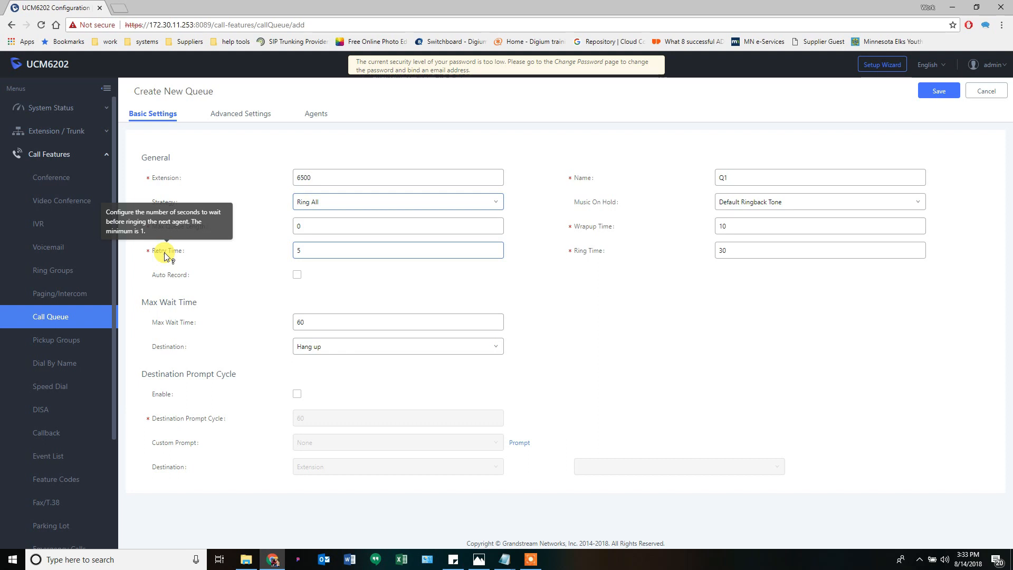
click(308, 202)
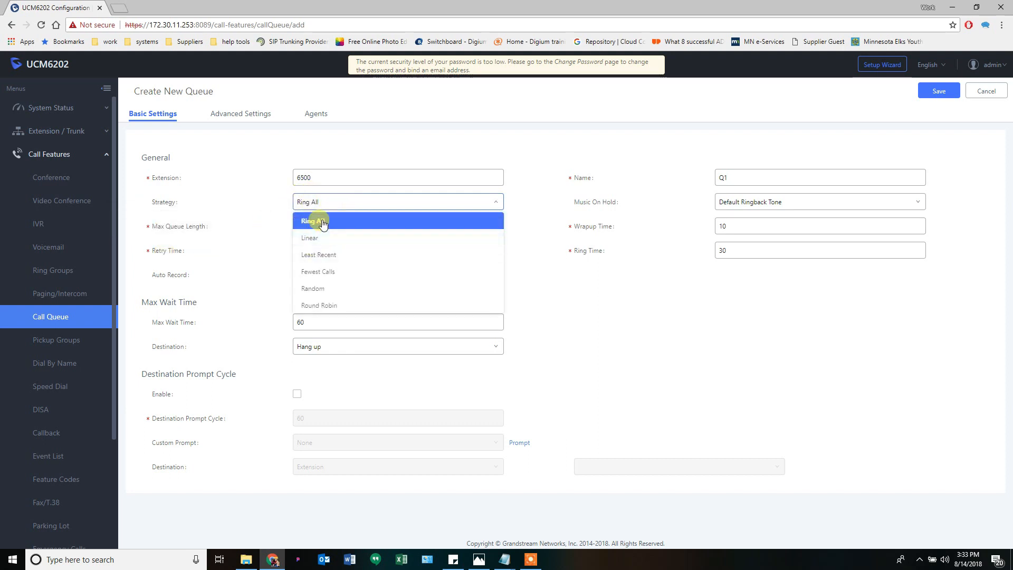
click(319, 221)
click(309, 251)
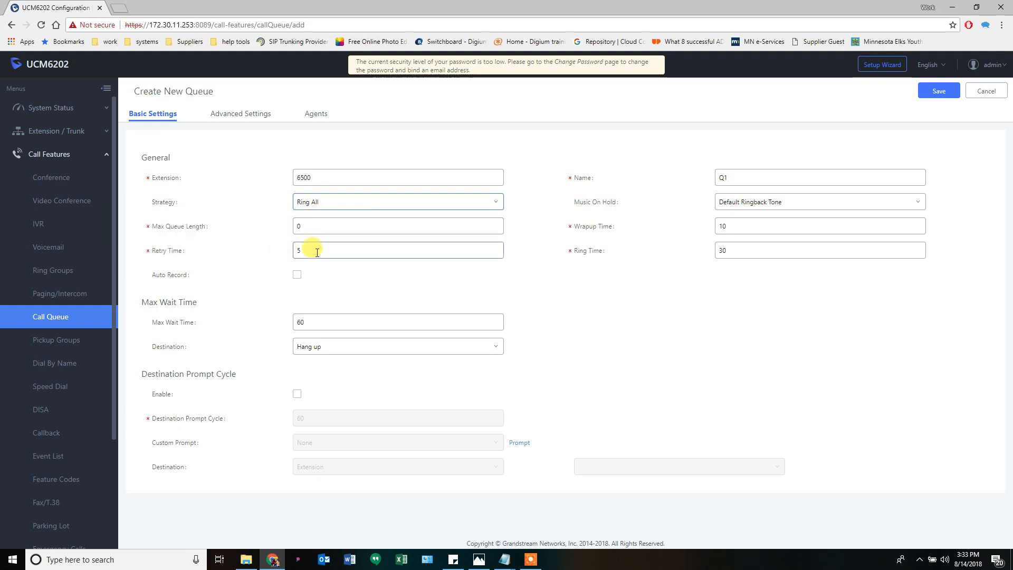
mouse_move(165, 282)
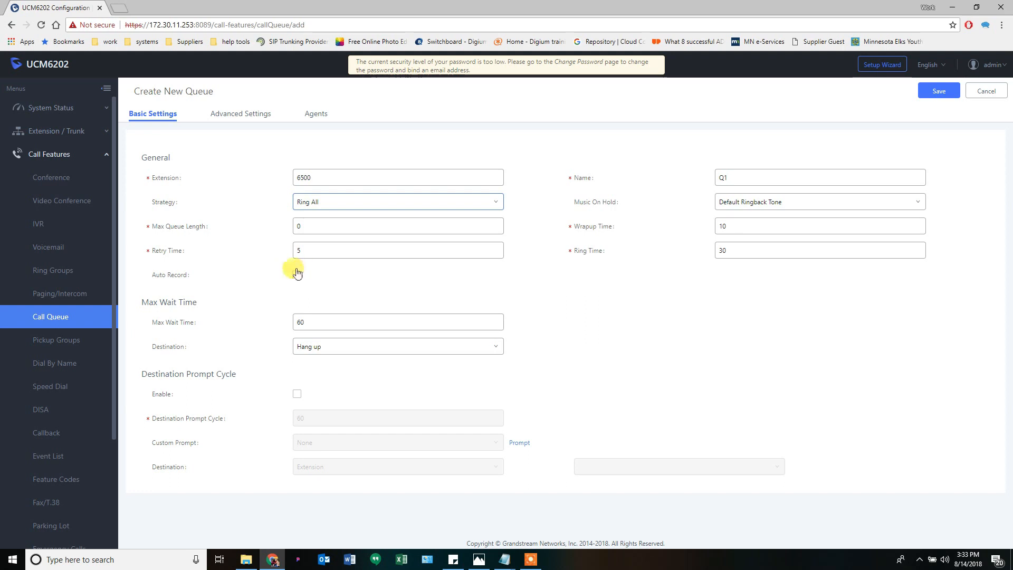
mouse_move(159, 324)
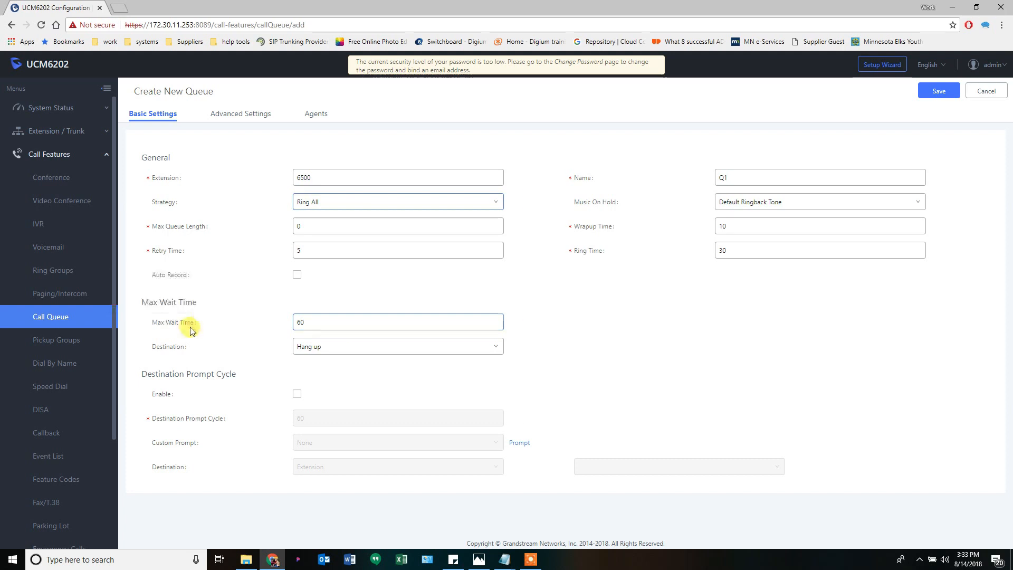
click(332, 352)
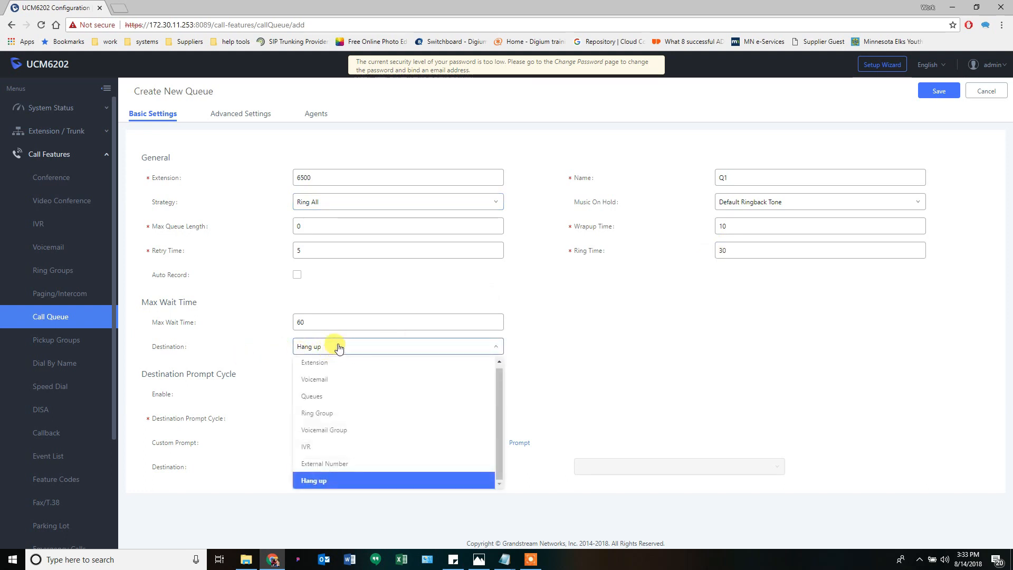
click(334, 348)
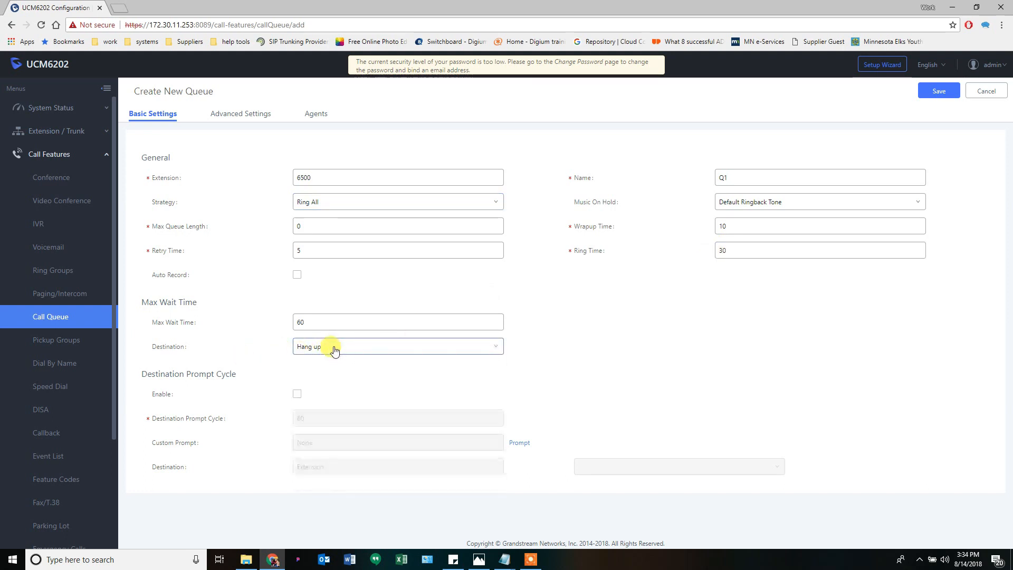
Consult the UCM set-up diagram in Photos, and set the queue's max wait time to 0 with extension 1200's voicemail as destination.
click(477, 560)
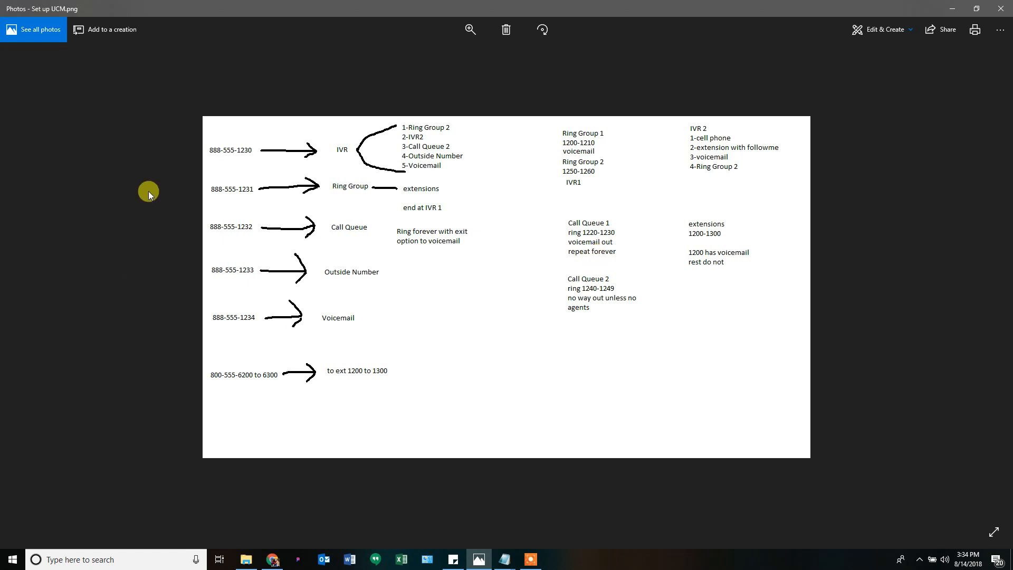
click(953, 9)
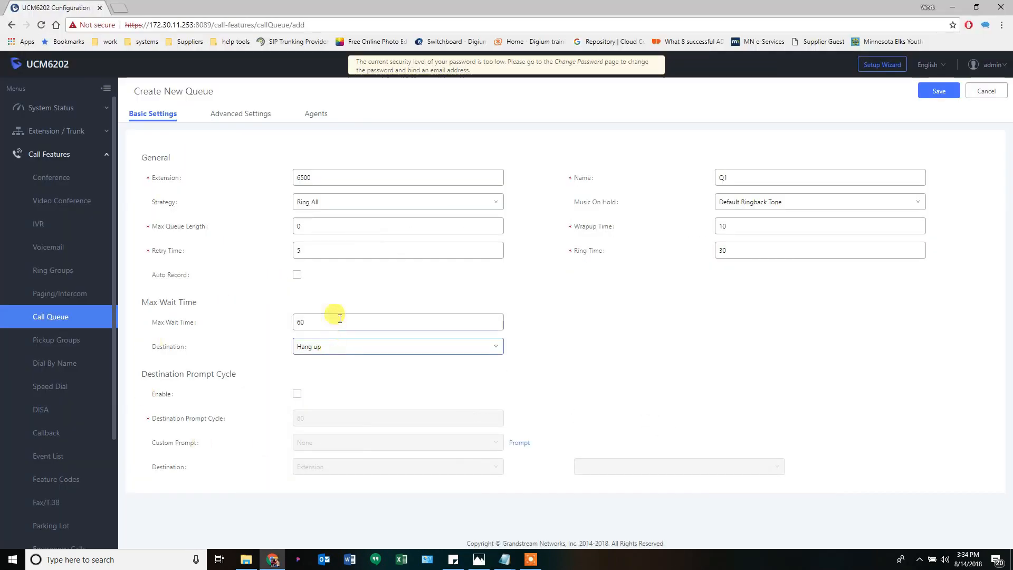
double_click(334, 321)
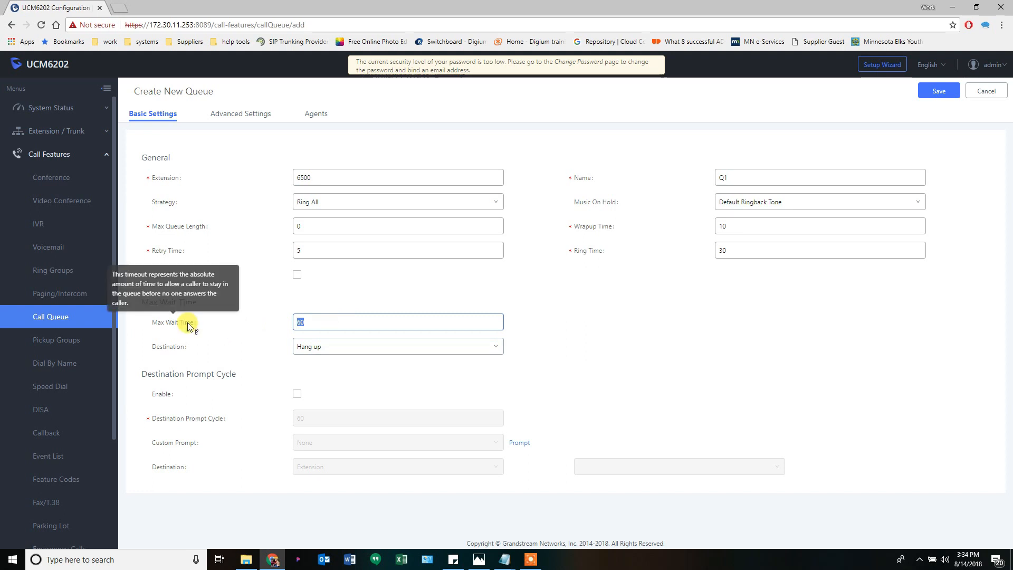
text(0)
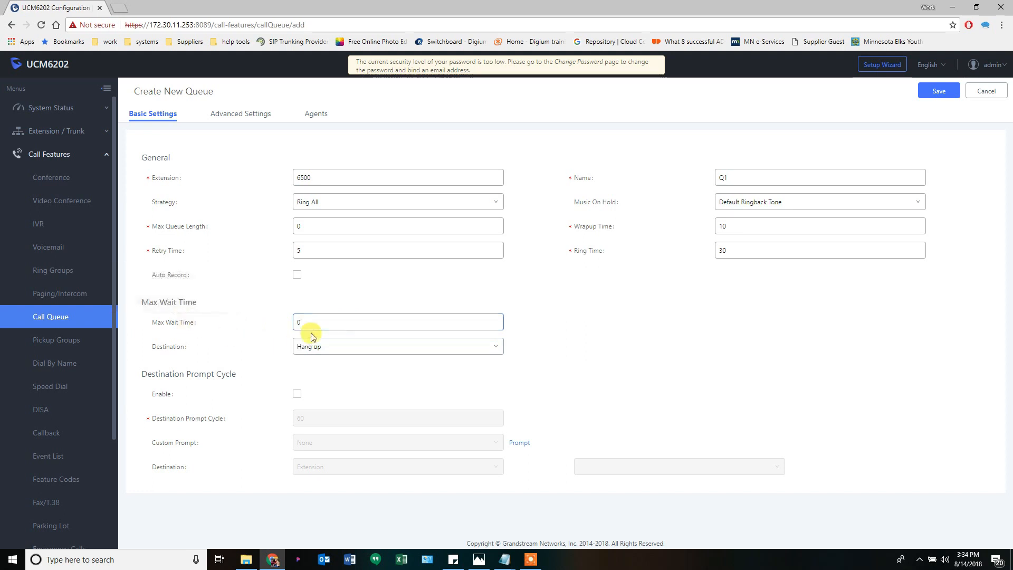
click(319, 346)
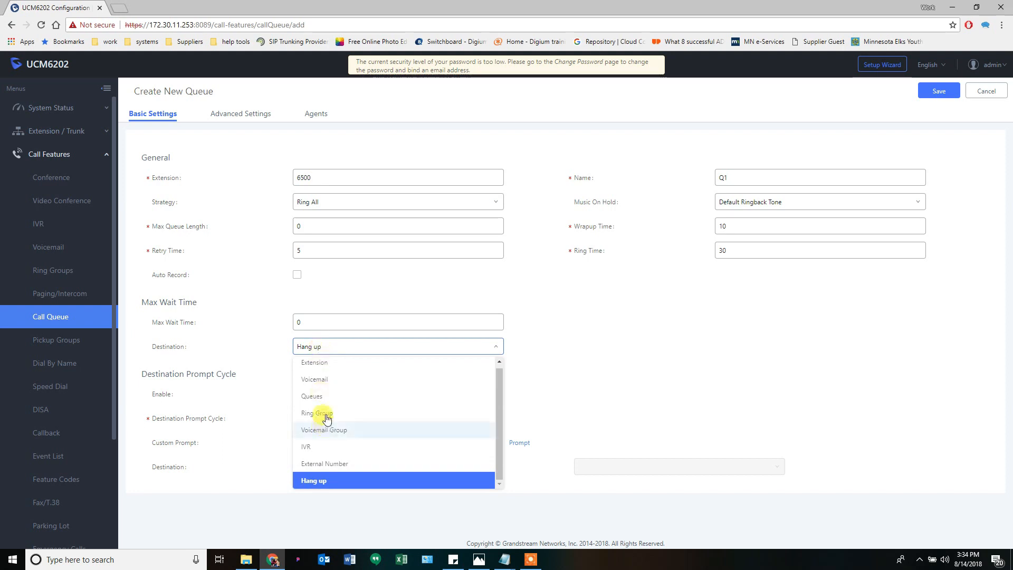
click(323, 385)
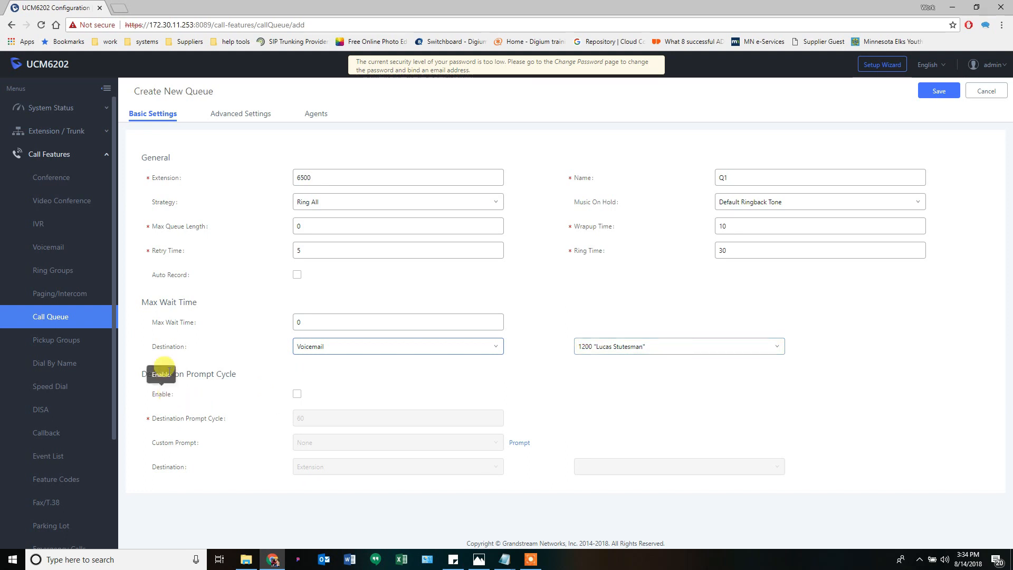
Enable the destination prompt cycle for the queue and set it to 20 seconds.
mouse_move(172, 420)
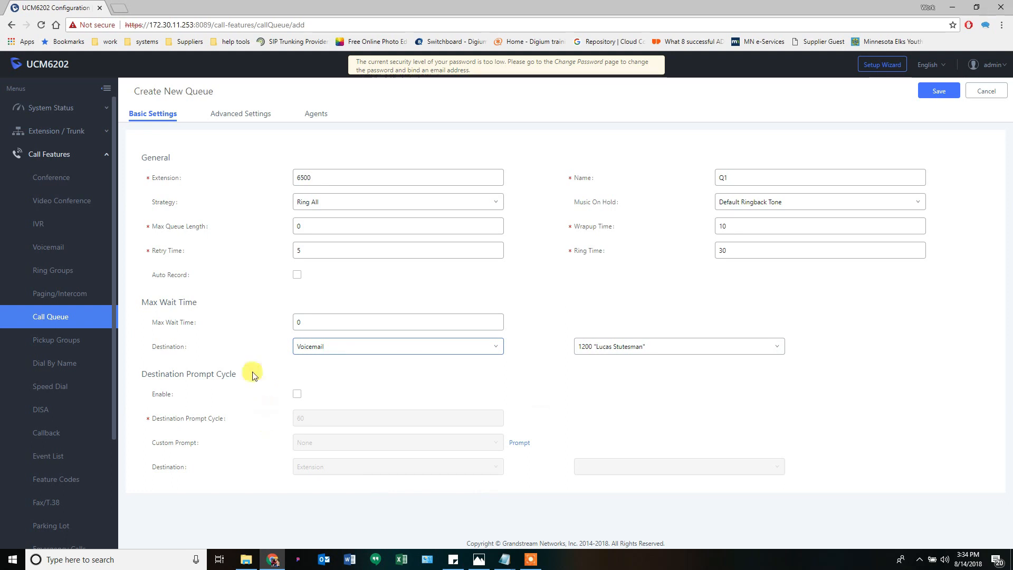
mouse_move(184, 330)
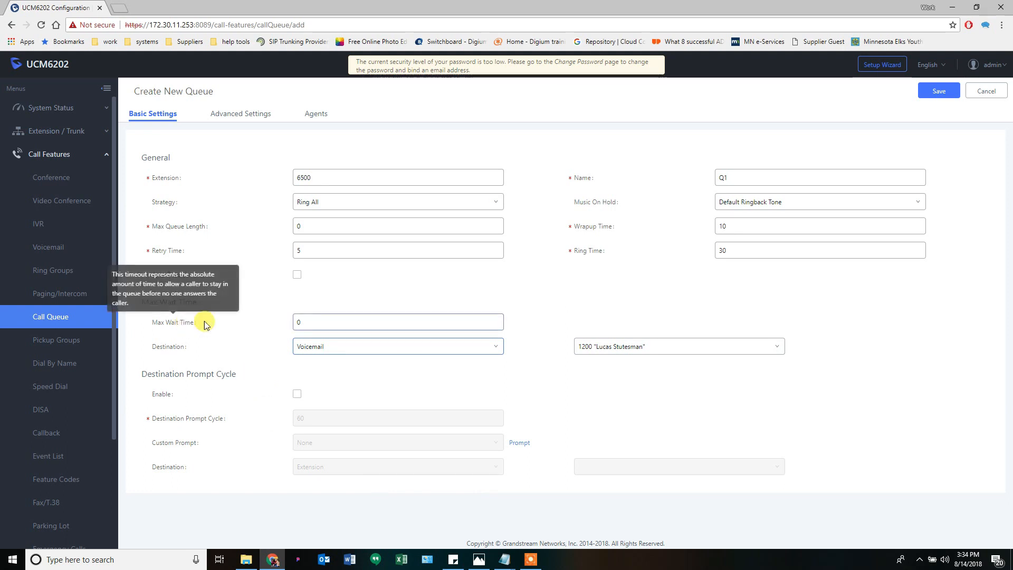
click(311, 324)
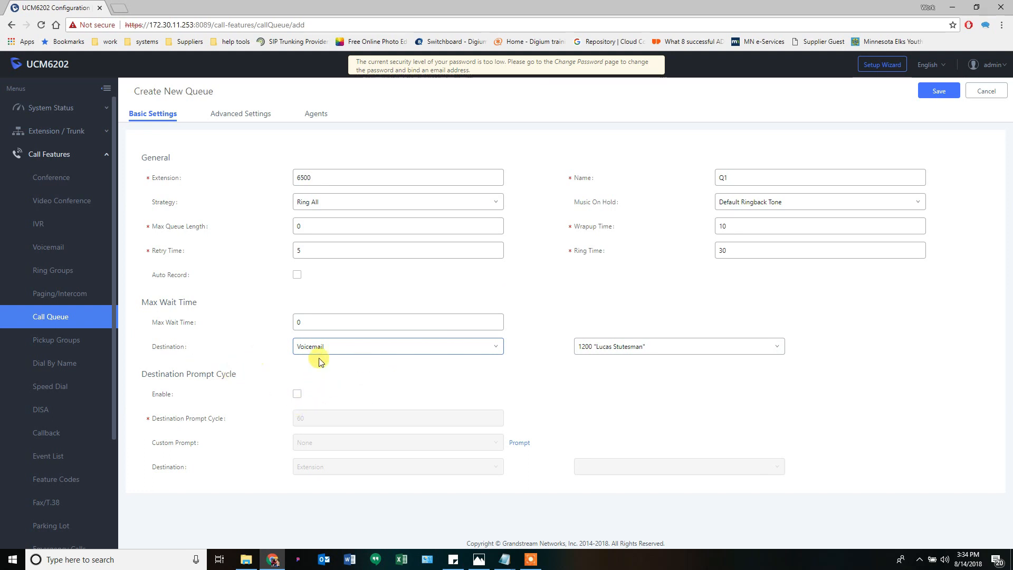
click(296, 395)
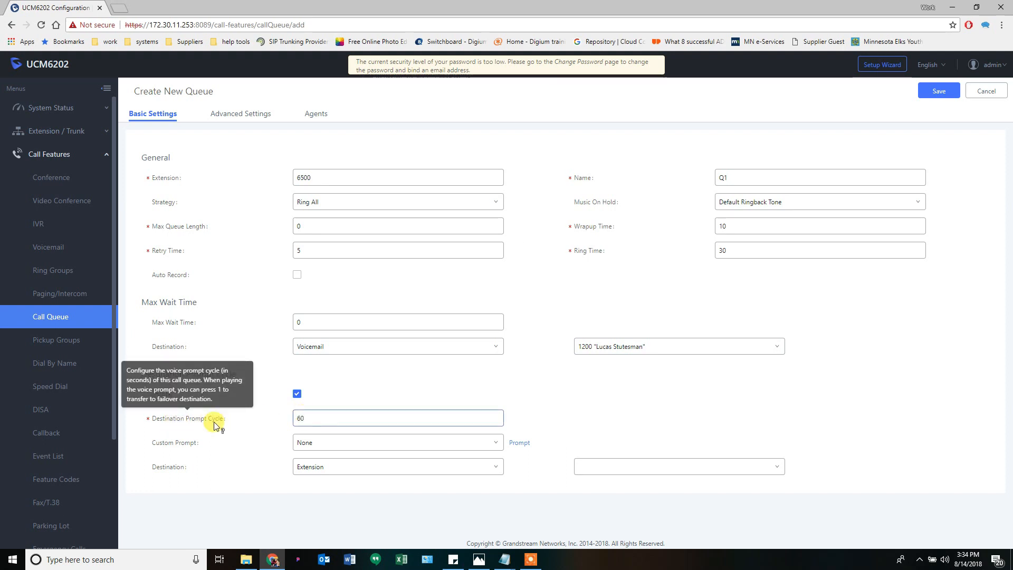
double_click(308, 418)
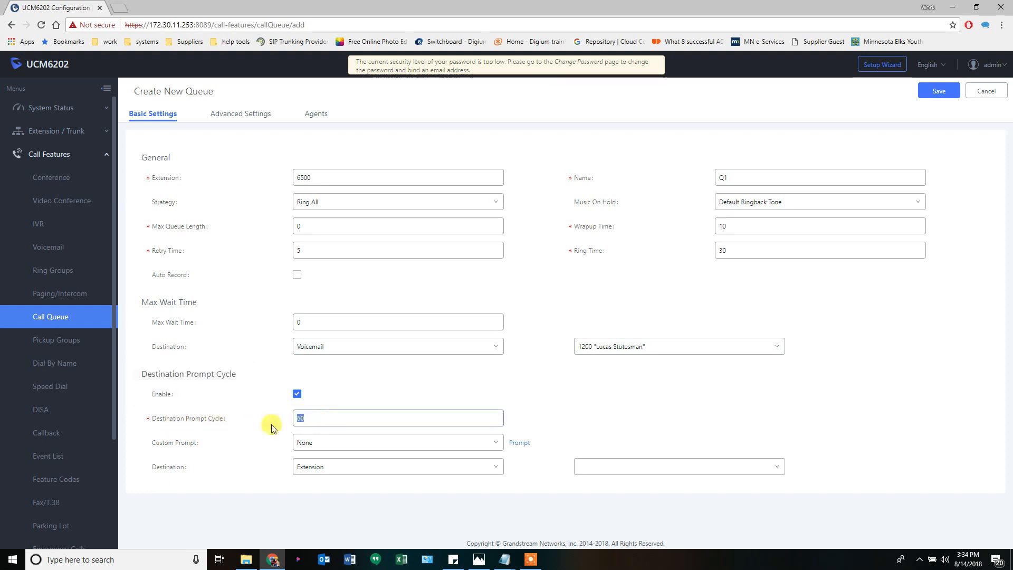
text(20)
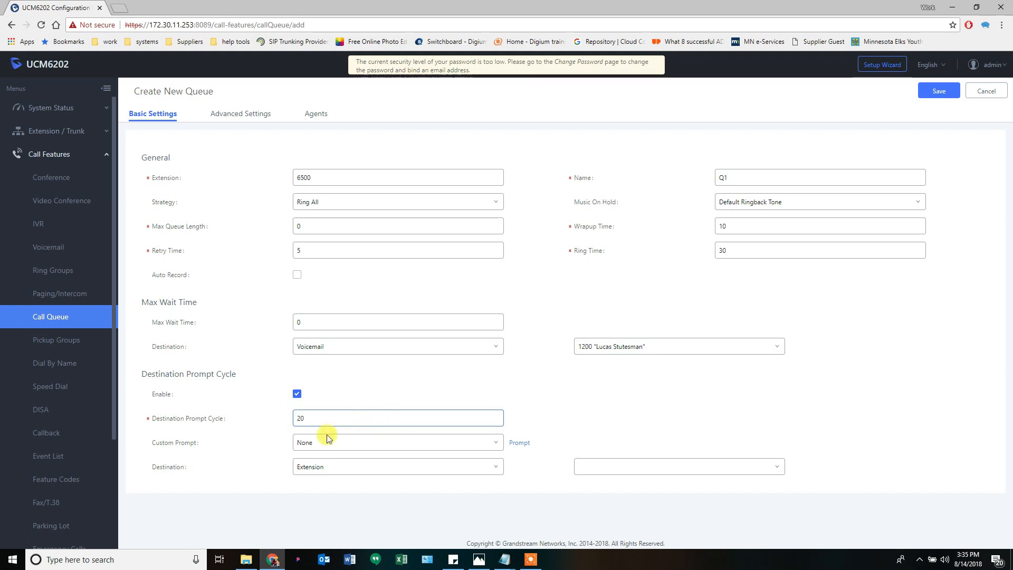
Keep the destination prompt cycle's custom prompt at None and set its destination to extension 1200's voicemail.
click(308, 448)
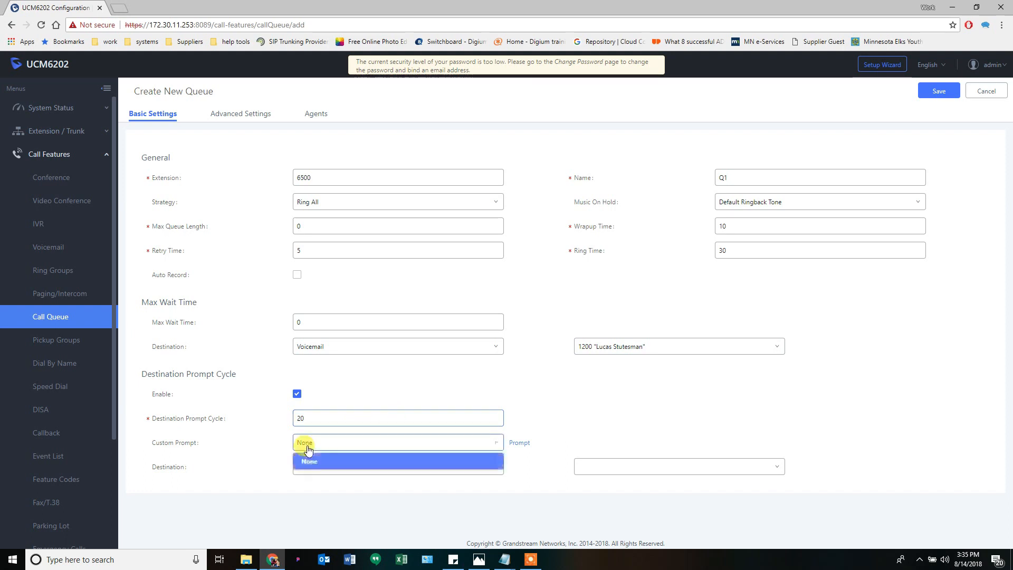
click(328, 463)
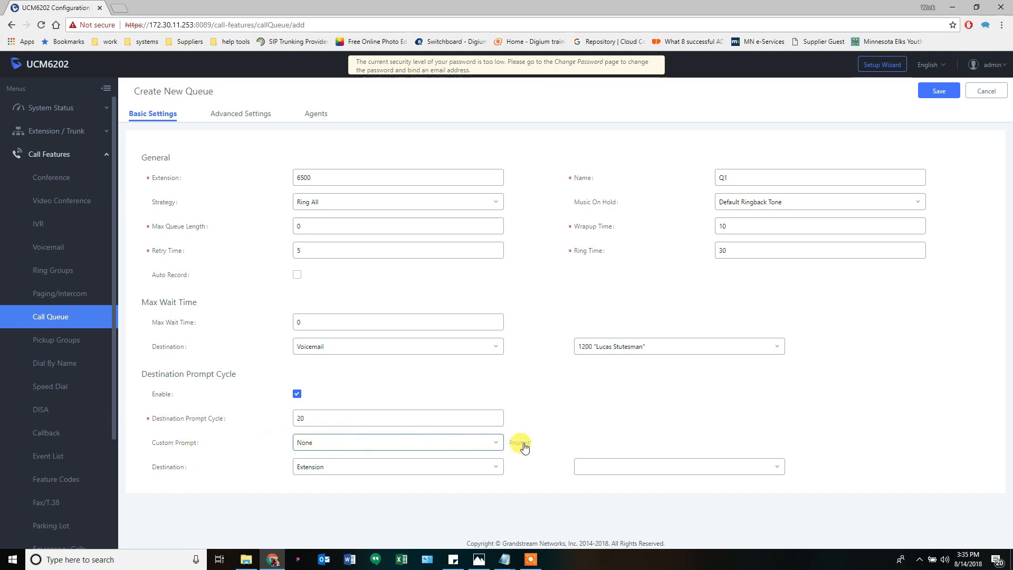
click(317, 471)
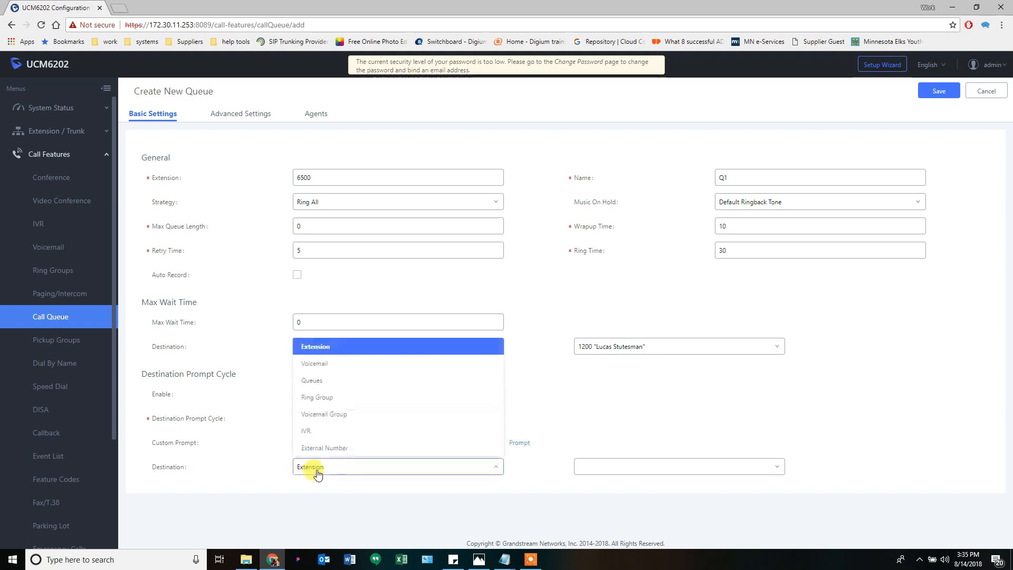
click(314, 363)
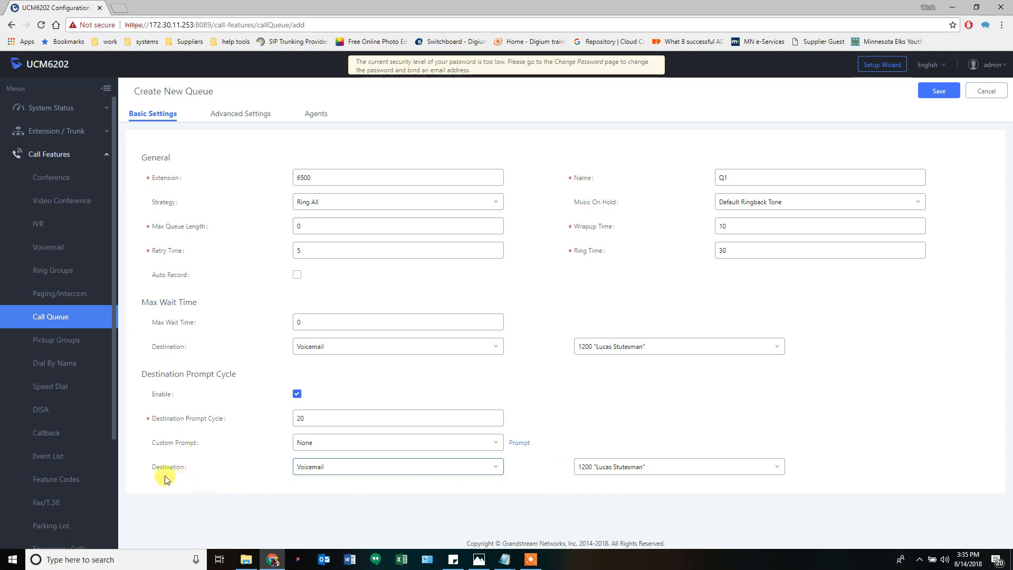
mouse_move(169, 471)
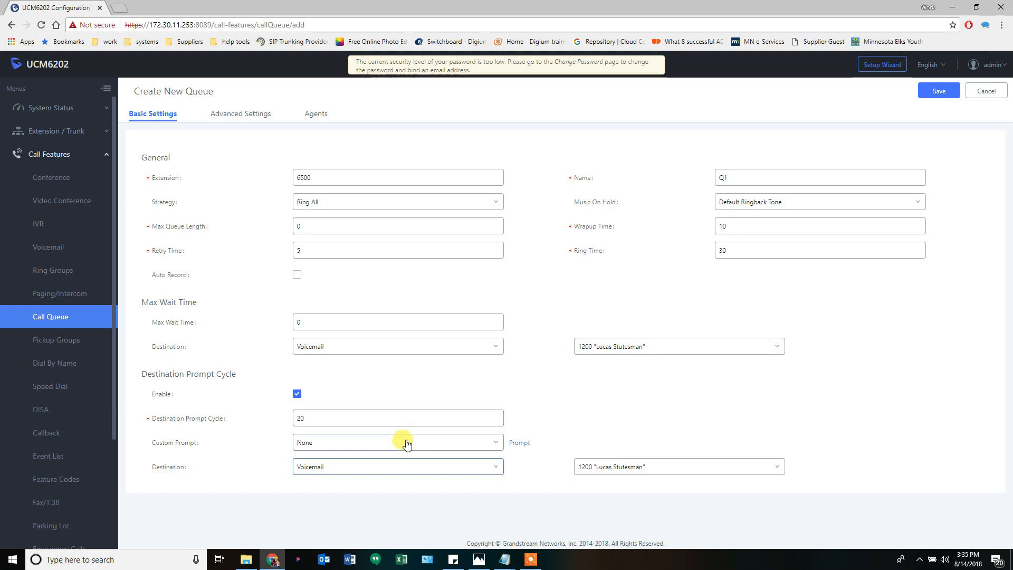
Set the queue's music on hold to Default and save the new queue.
mouse_move(591, 210)
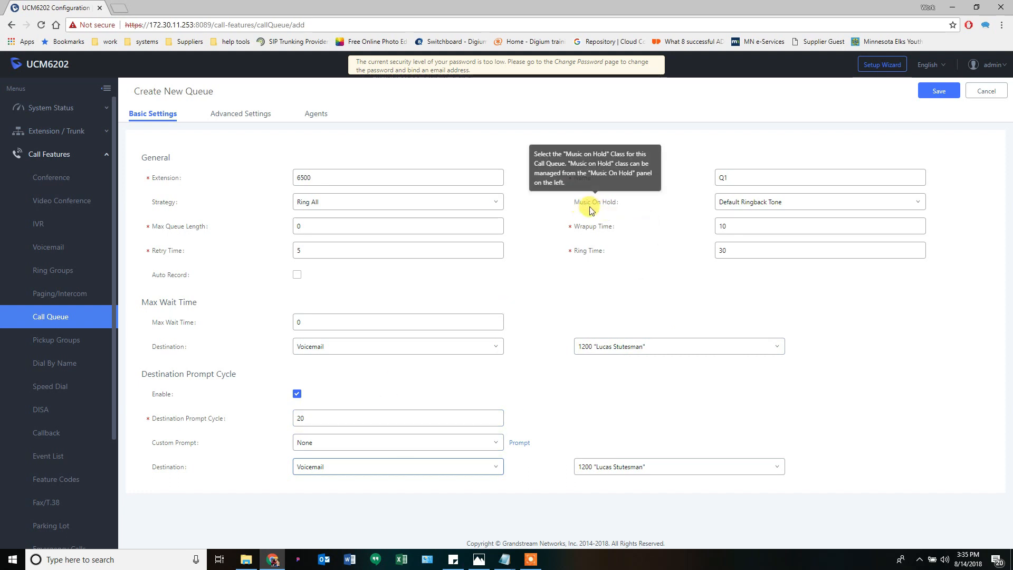
click(736, 201)
click(750, 218)
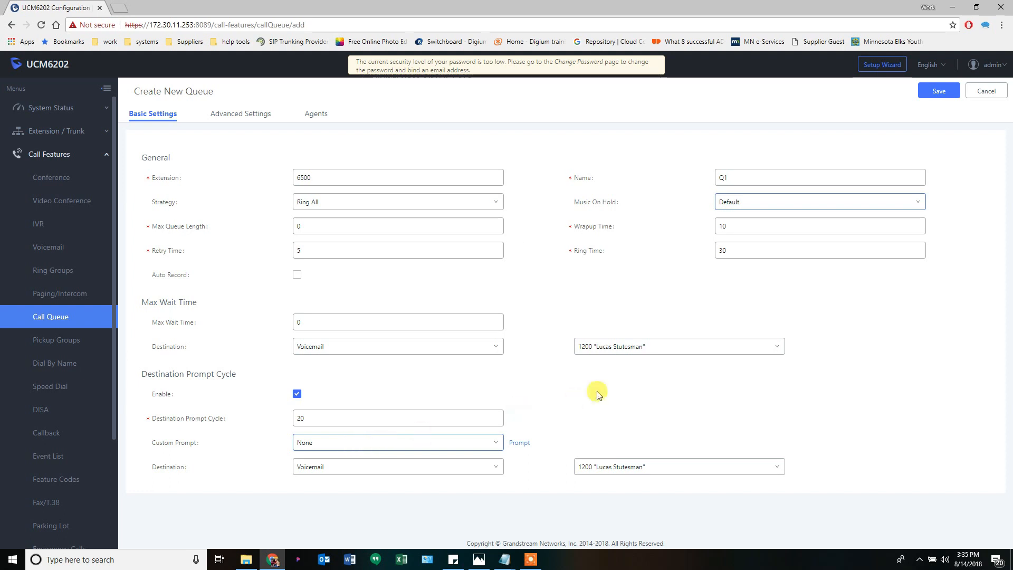
click(926, 95)
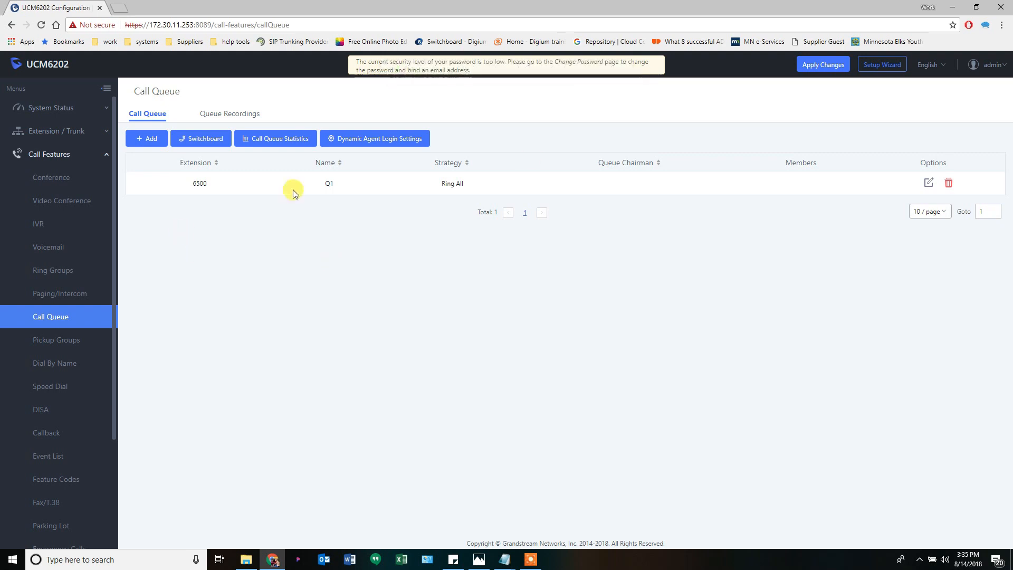
Open queue Q1's static agent settings for editing and consult the UCM set-up diagram in Photos for its extension range.
click(927, 183)
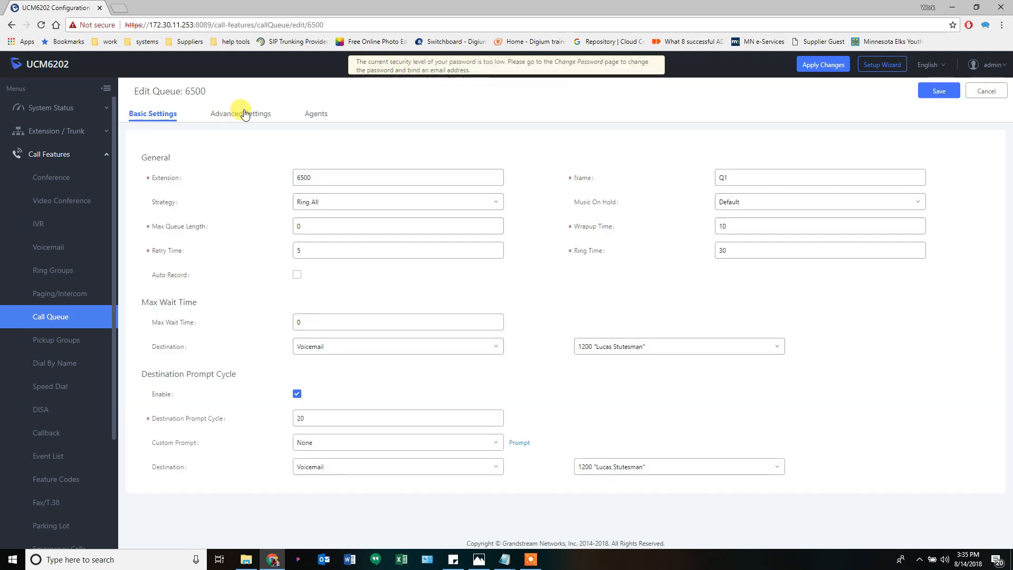
click(245, 114)
click(319, 118)
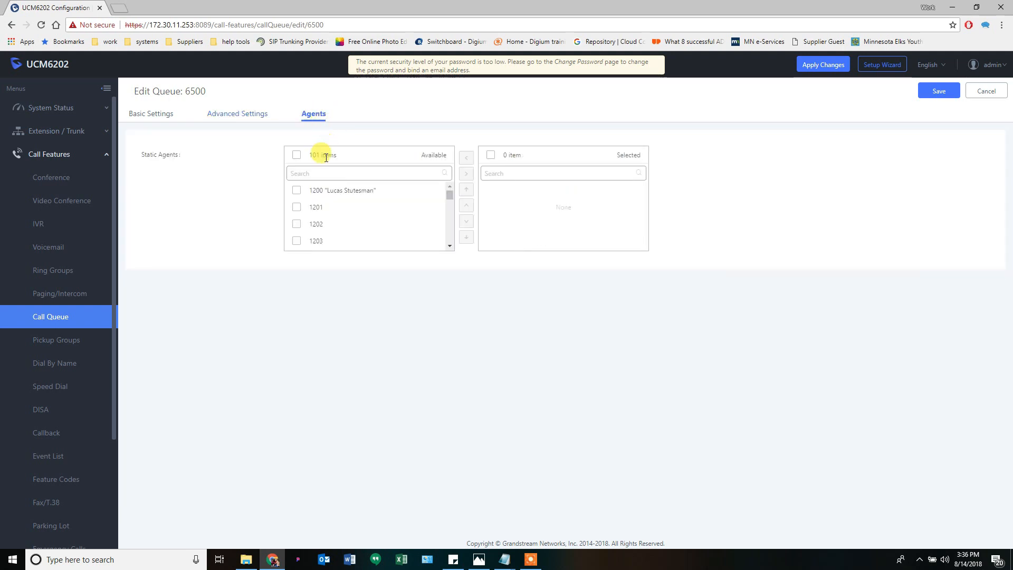
click(479, 561)
click(479, 560)
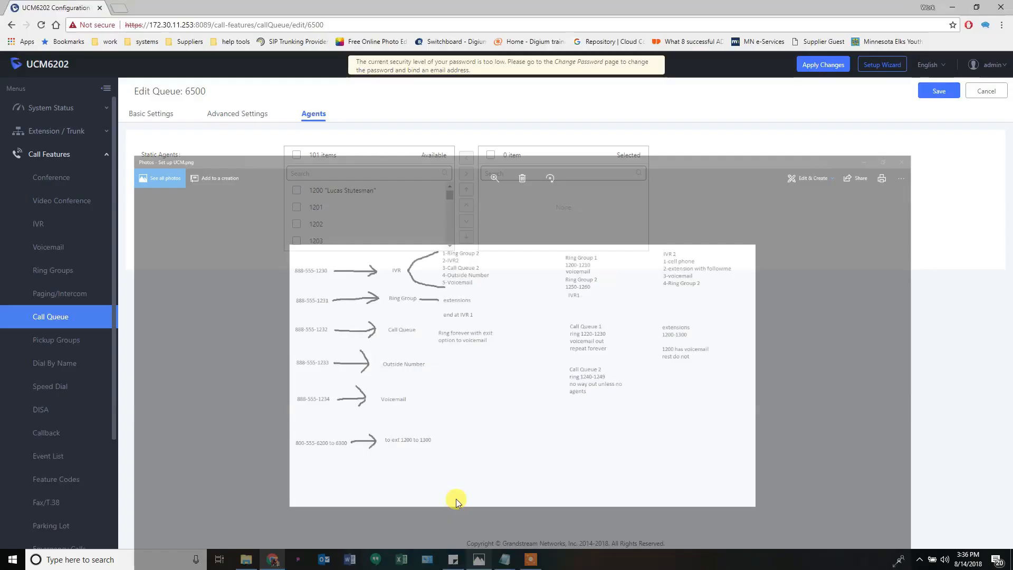
Filter the available agents by 122 and add extensions 1220 through 1229 as static agents of Q1.
click(328, 174)
text(12)
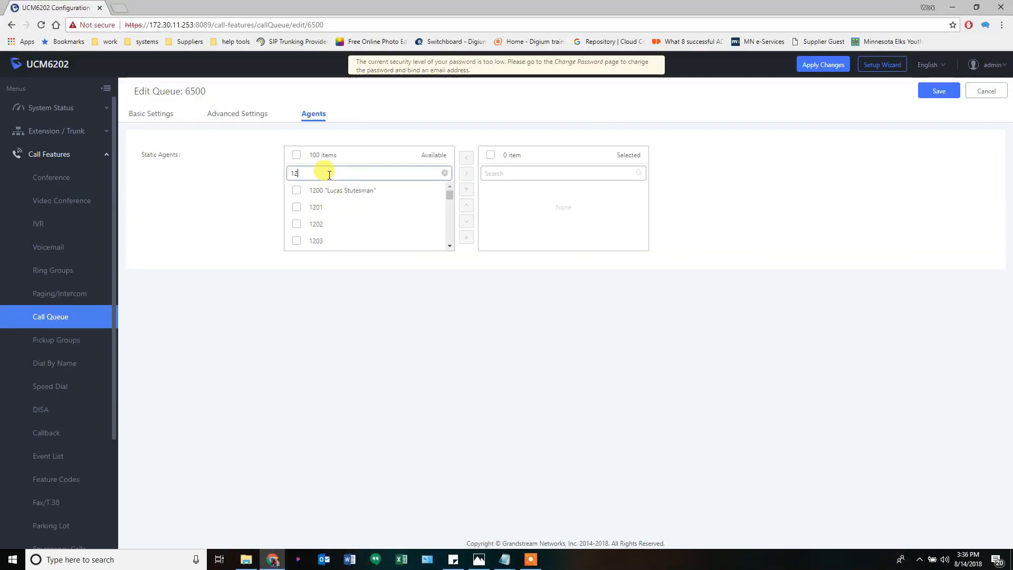
text(2)
click(297, 194)
click(295, 208)
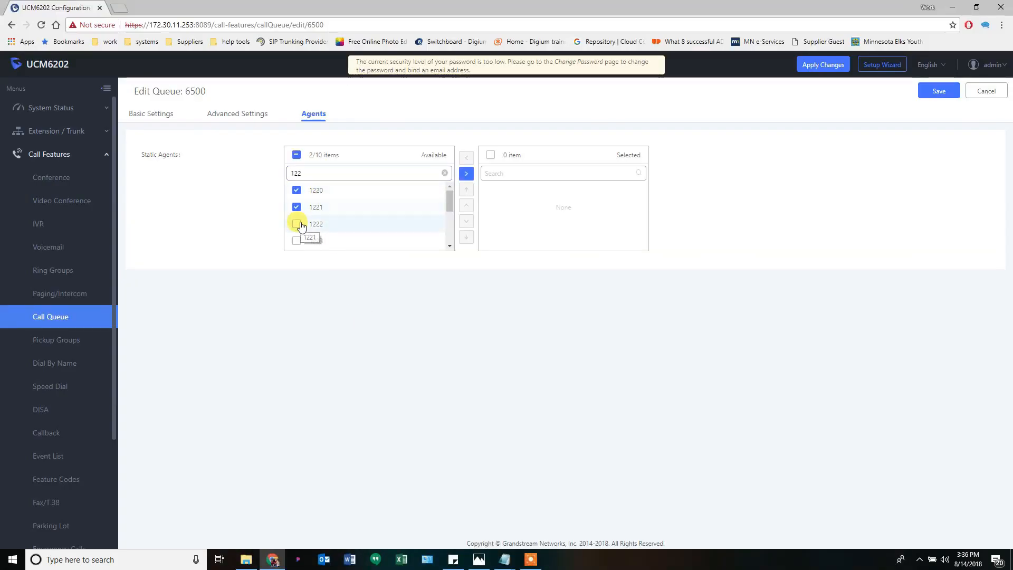
click(296, 224)
click(297, 242)
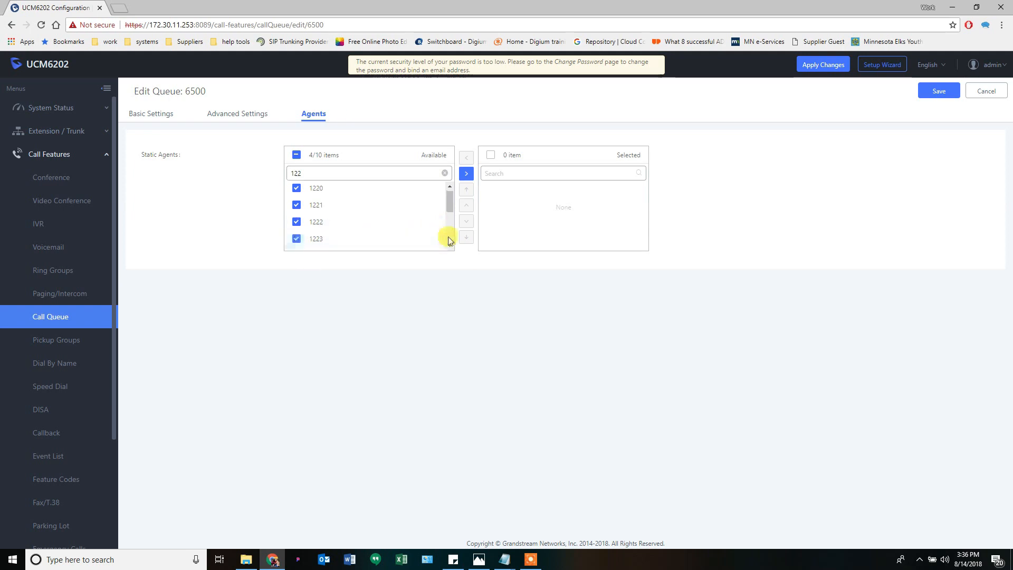
scroll(314, 204, down, 1)
click(296, 197)
click(297, 214)
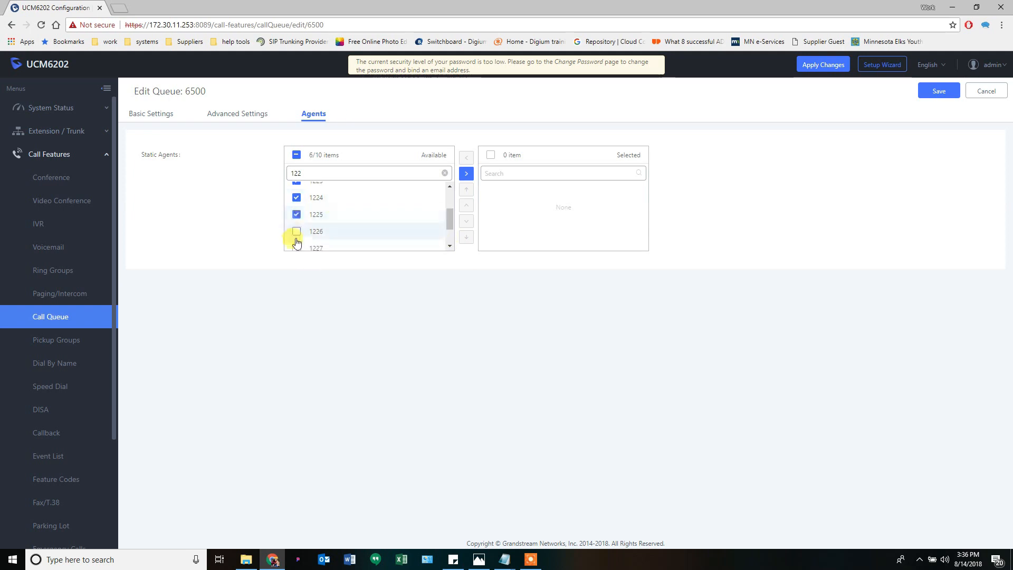
click(297, 231)
click(315, 248)
scroll(446, 234, down, 1)
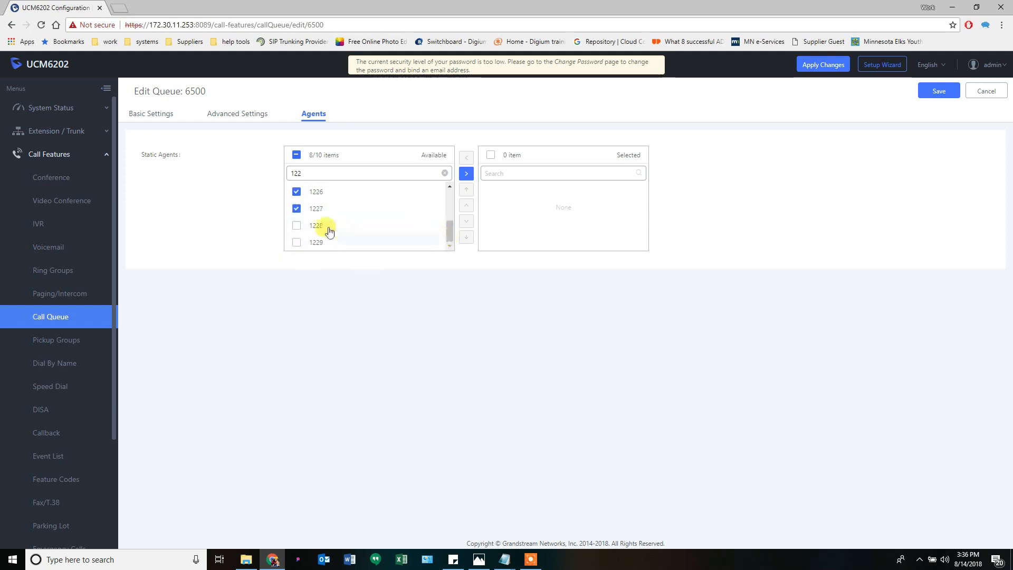
click(296, 226)
click(296, 243)
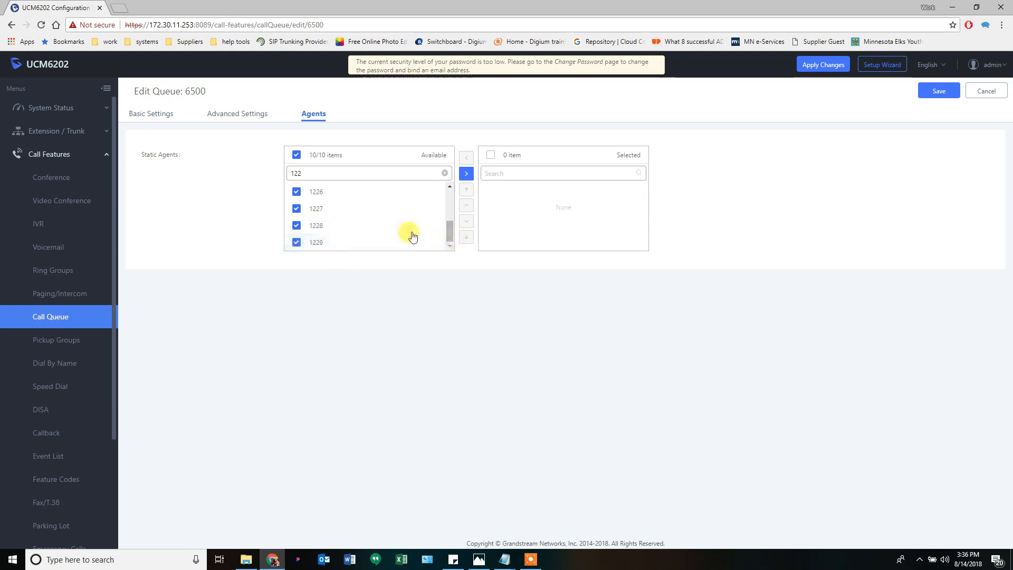
click(464, 174)
Filter the available agents by 123, add extension 1230 as a static agent, and save queue Q1.
click(358, 172)
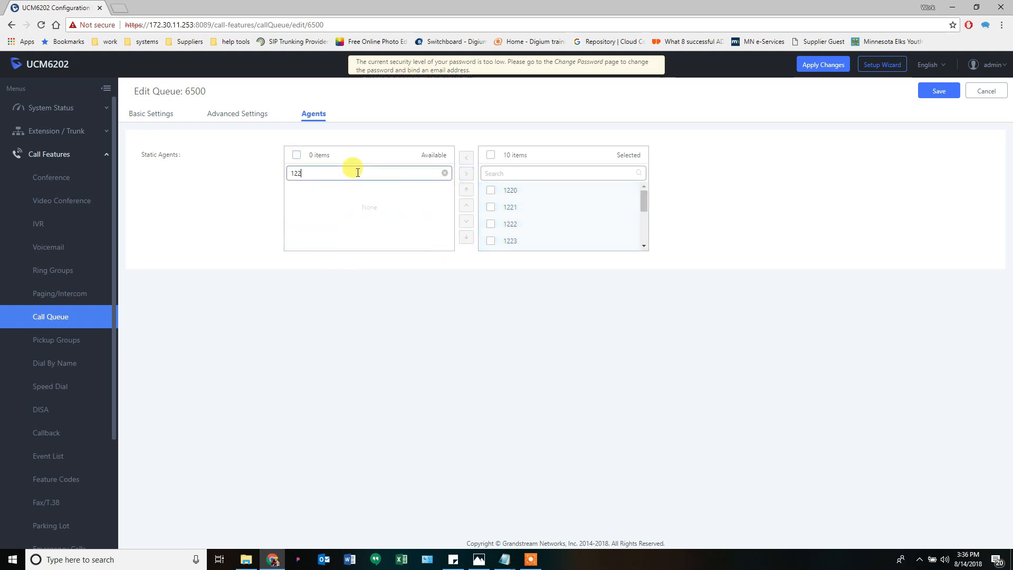
key(BackSpace)
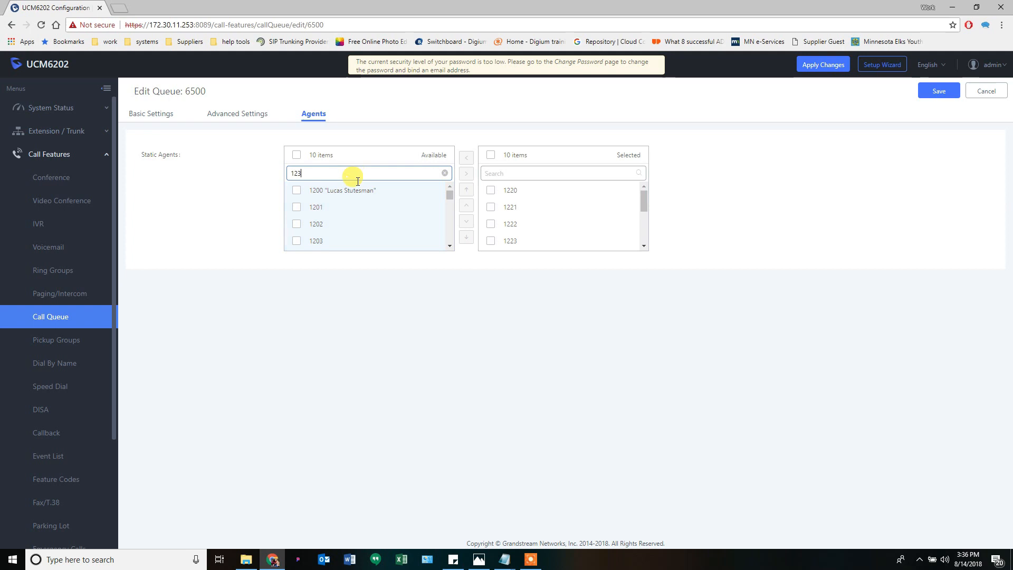
text(3)
click(300, 192)
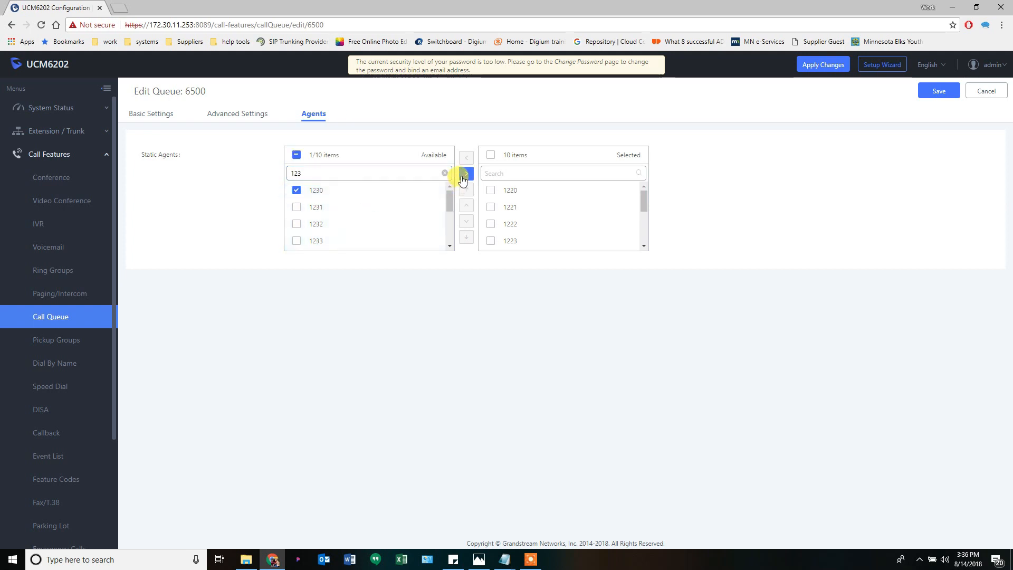
click(466, 173)
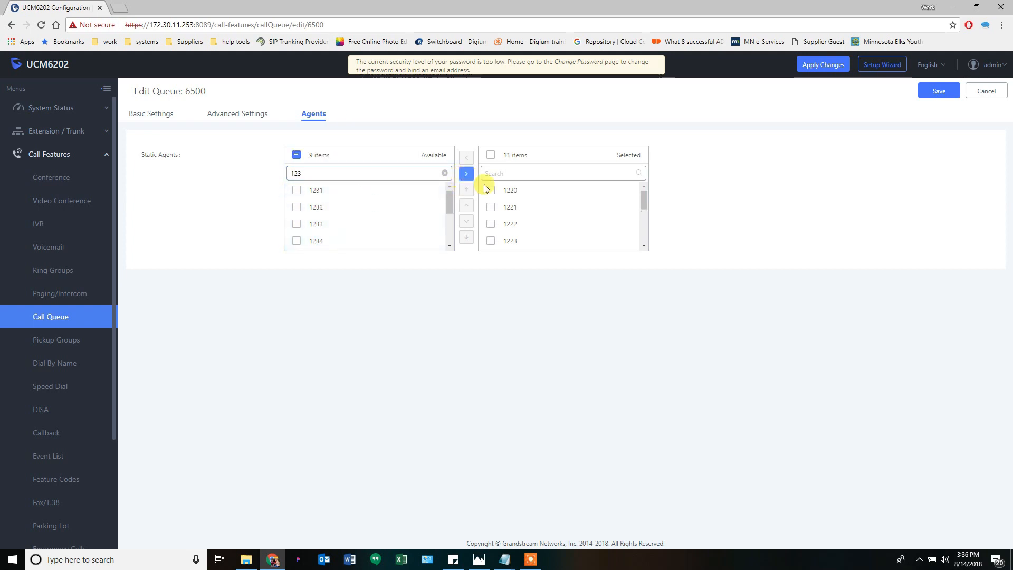
click(942, 91)
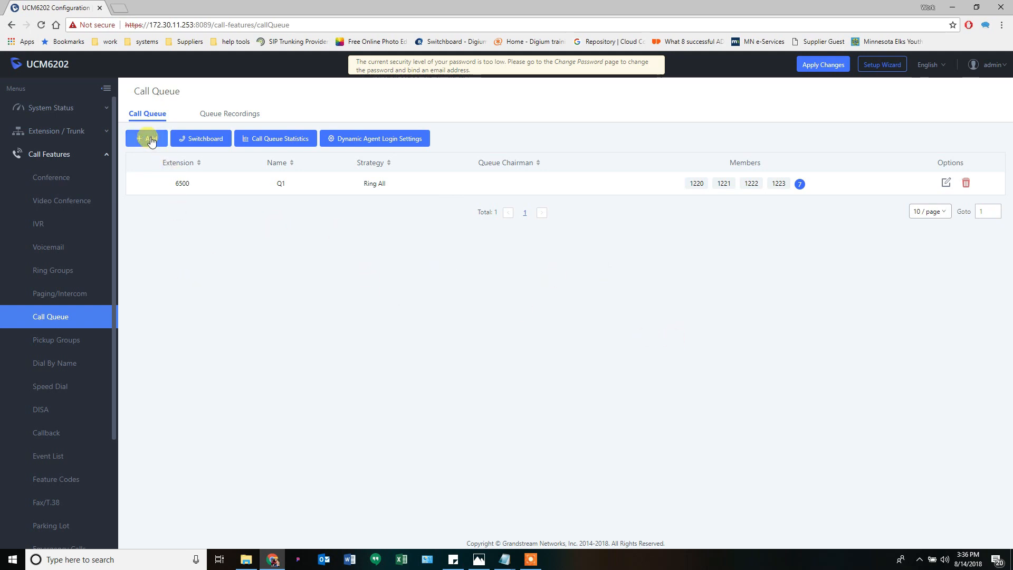
Check the Call Queue 2 requirements in the Photos diagram, and start a new call queue named Q2.
click(479, 559)
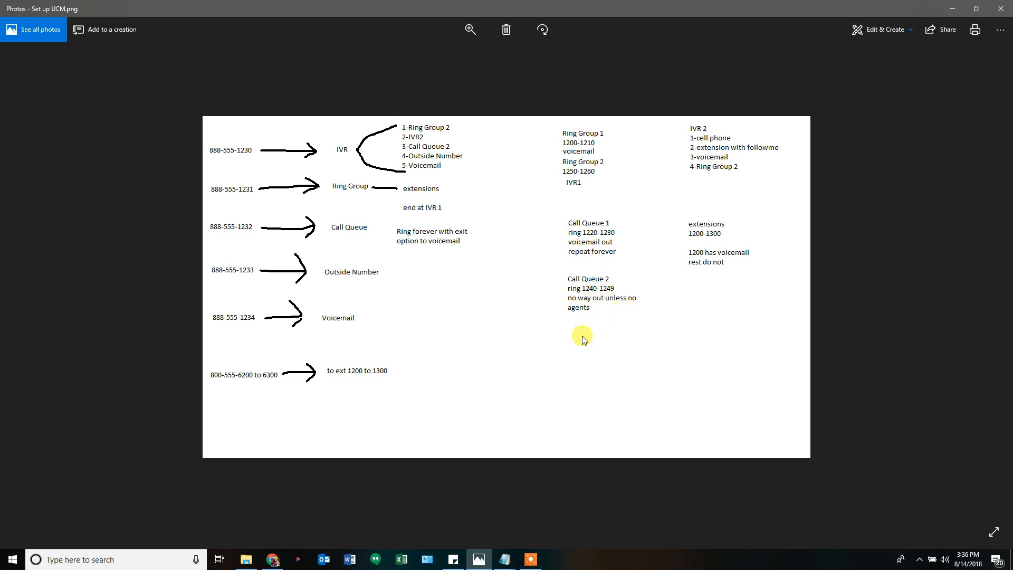
click(487, 563)
click(150, 143)
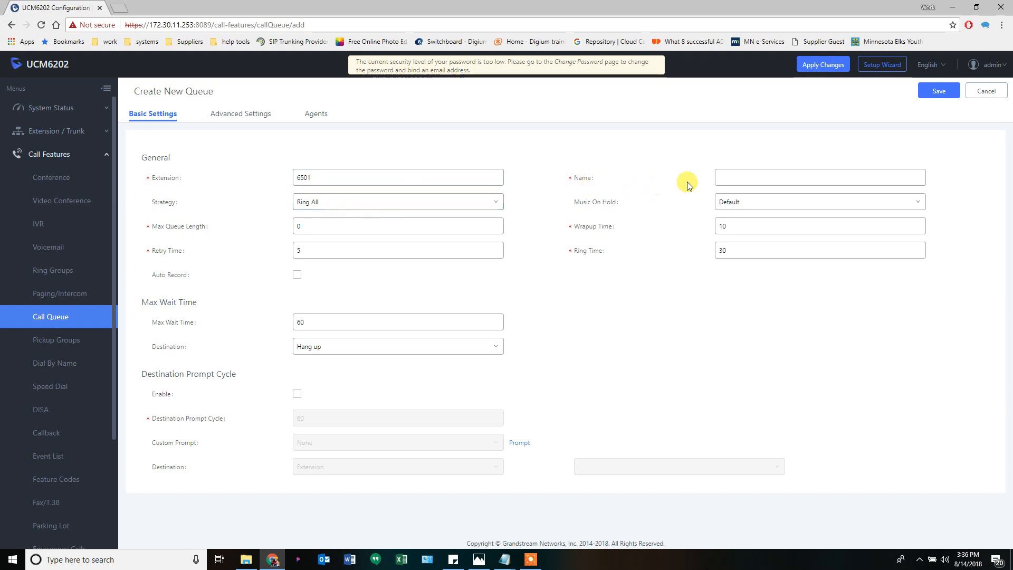
click(732, 181)
text(Q2)
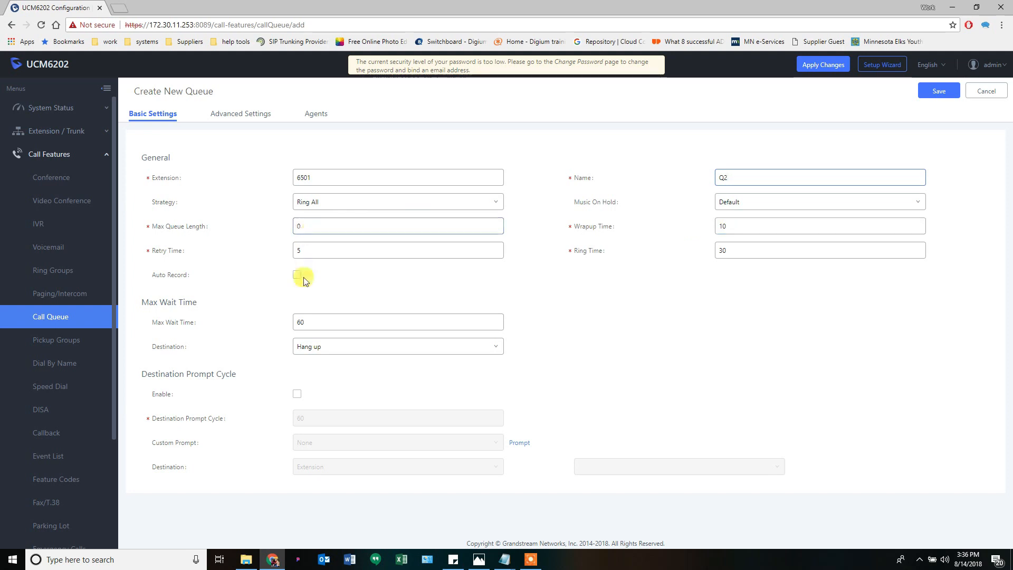
Set Q2's max wait time to 0 with extension 1200's voicemail as the destination.
click(311, 327)
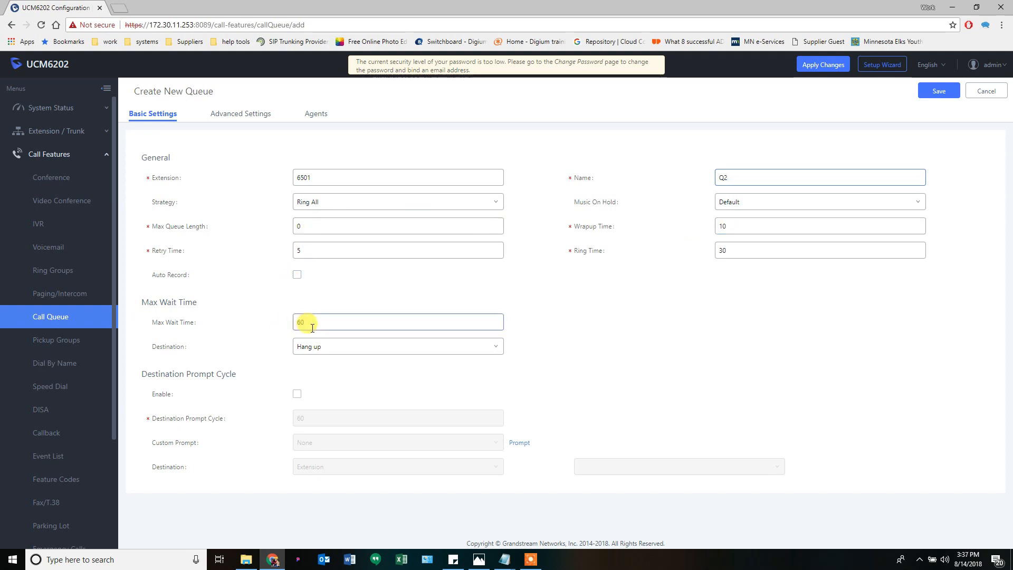
drag(312, 322, 267, 323)
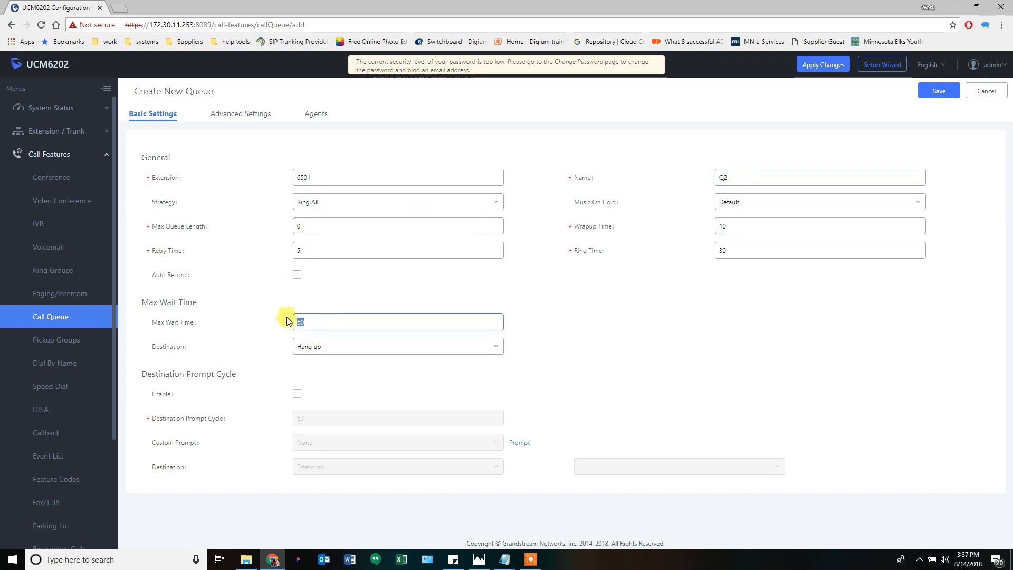
text(0)
click(330, 351)
click(331, 377)
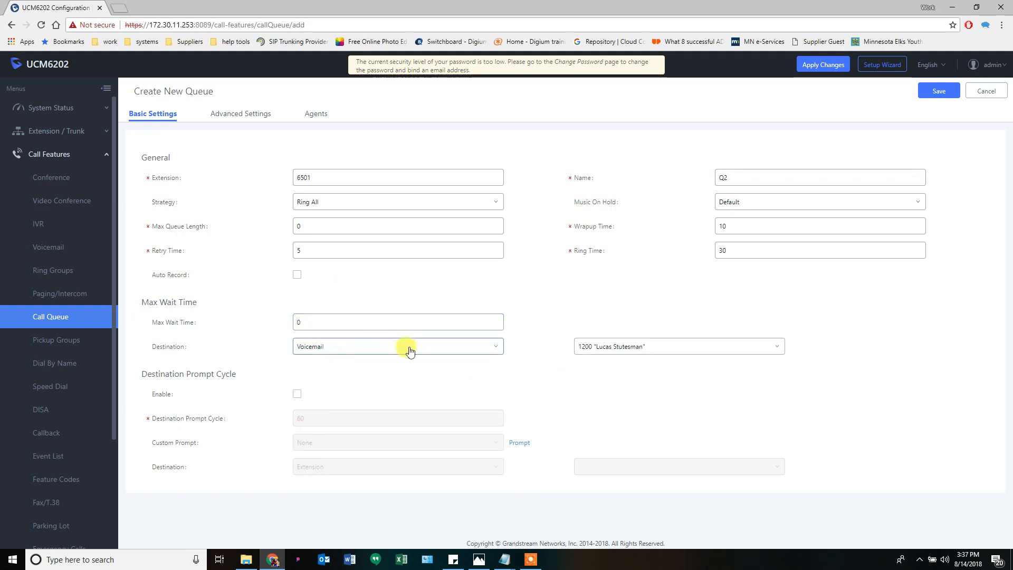
Consult the diagram in Photos, add extensions 1240 through 1249 as Q2's static agents, and clear the 124 search filter.
click(314, 115)
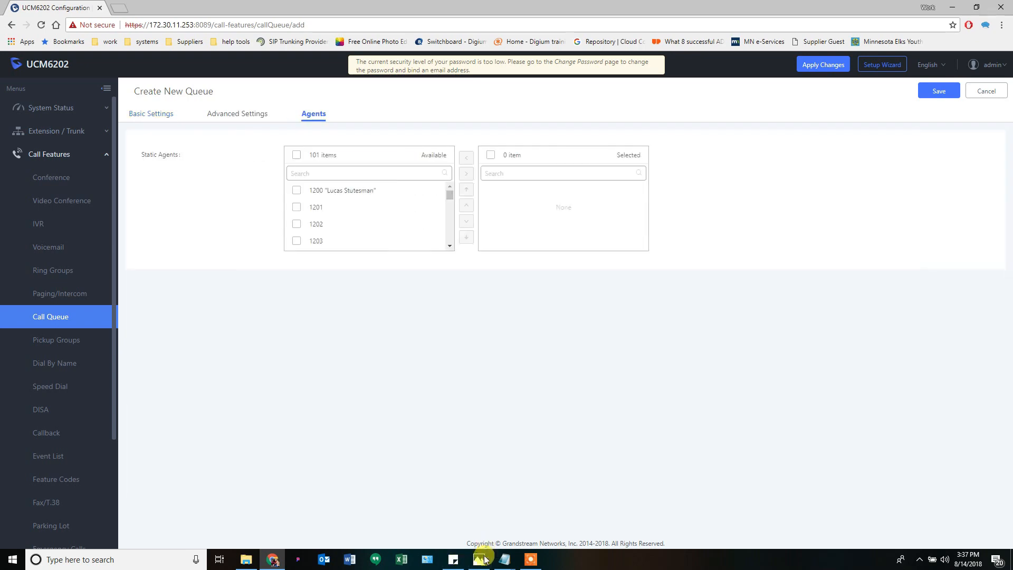
click(479, 559)
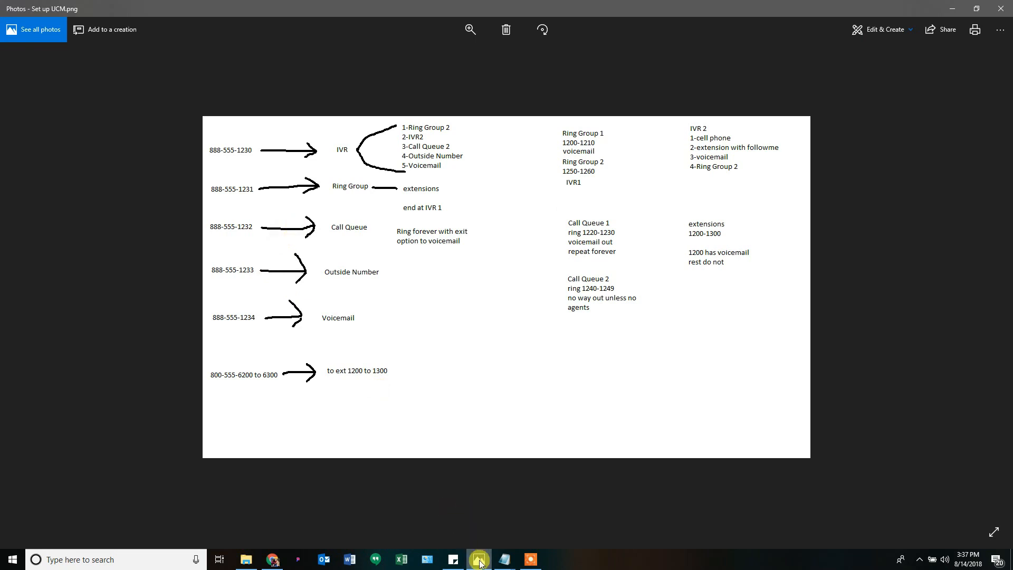
click(478, 560)
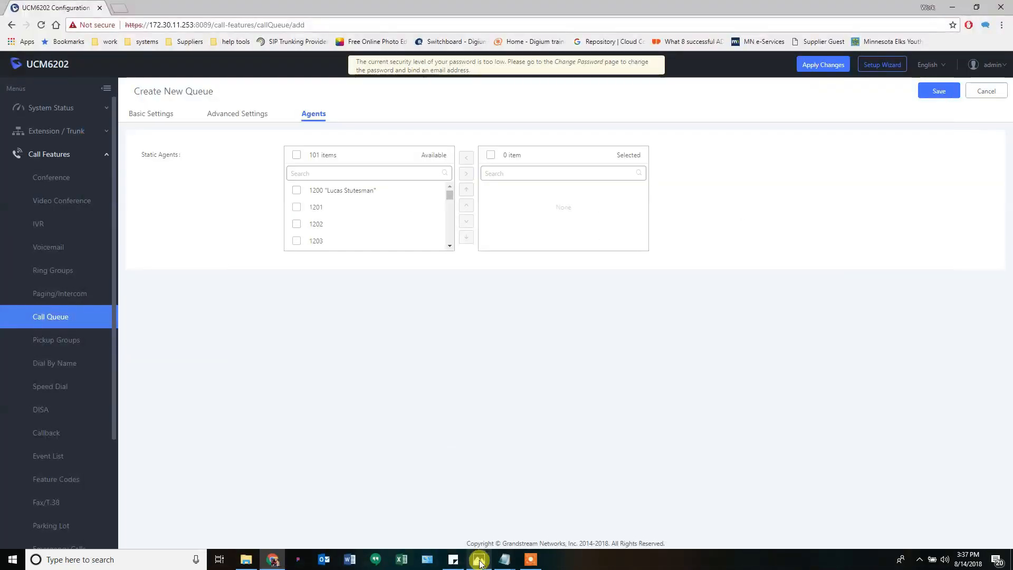
click(309, 172)
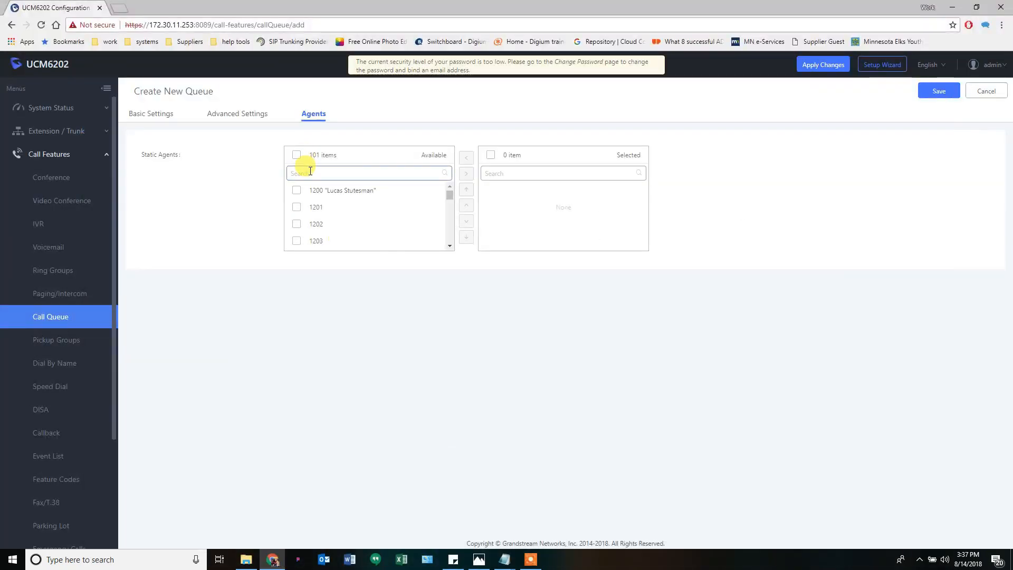
text(124)
click(297, 155)
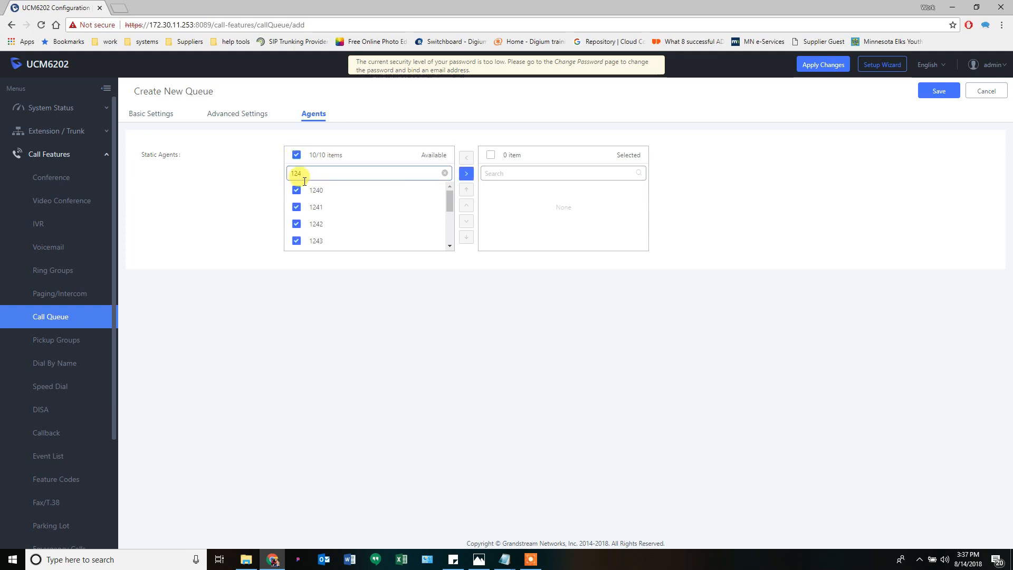
click(466, 174)
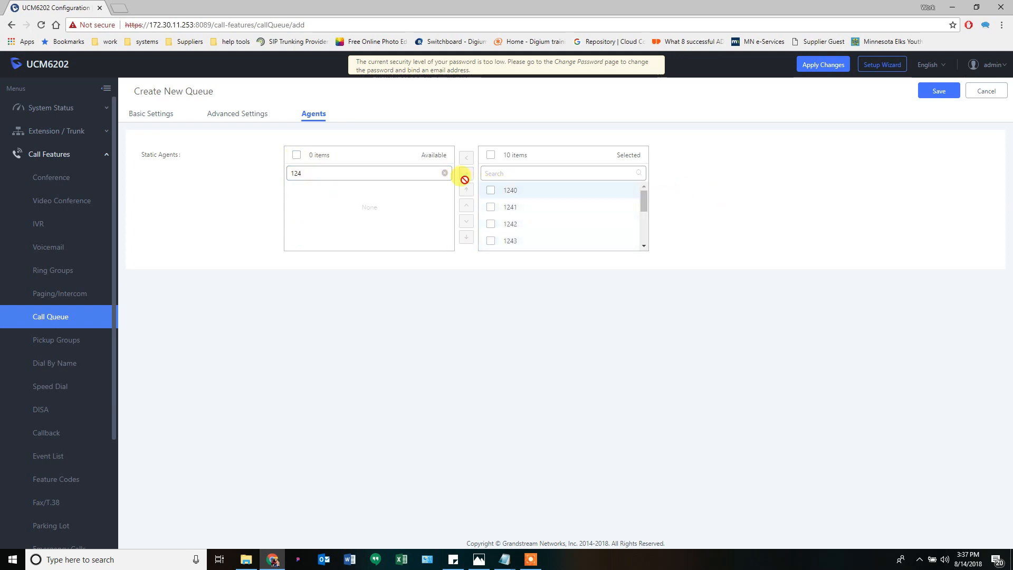
click(448, 175)
scroll(548, 224, down, 2)
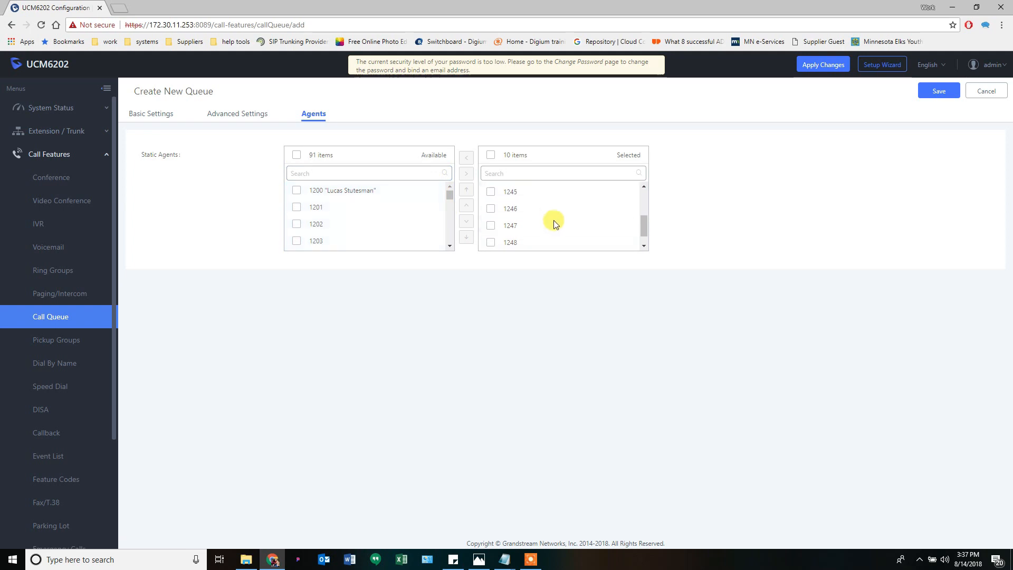
In Q2's advanced settings, set the empty-queue failover destination to queue Q1.
click(244, 117)
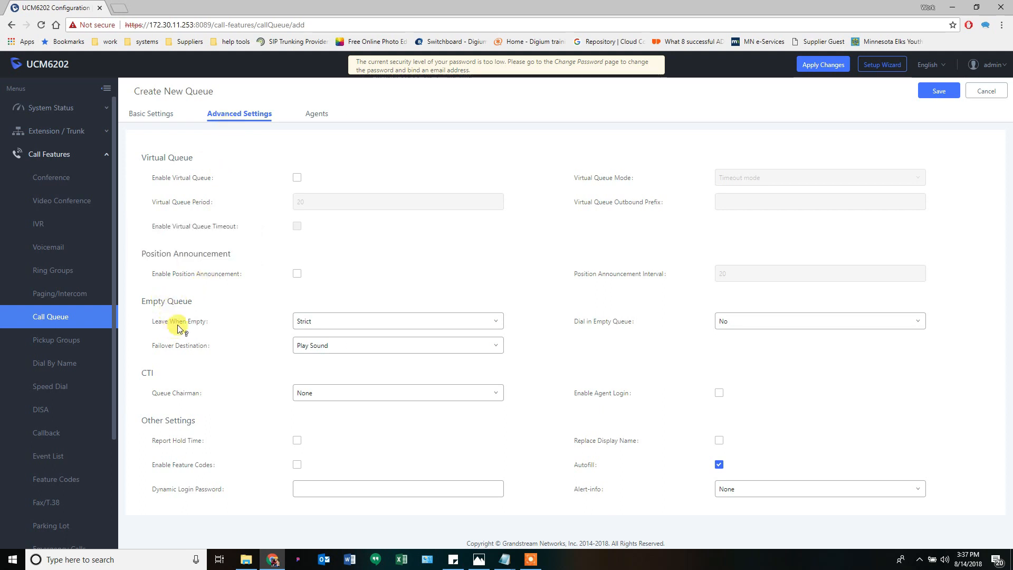
mouse_move(190, 327)
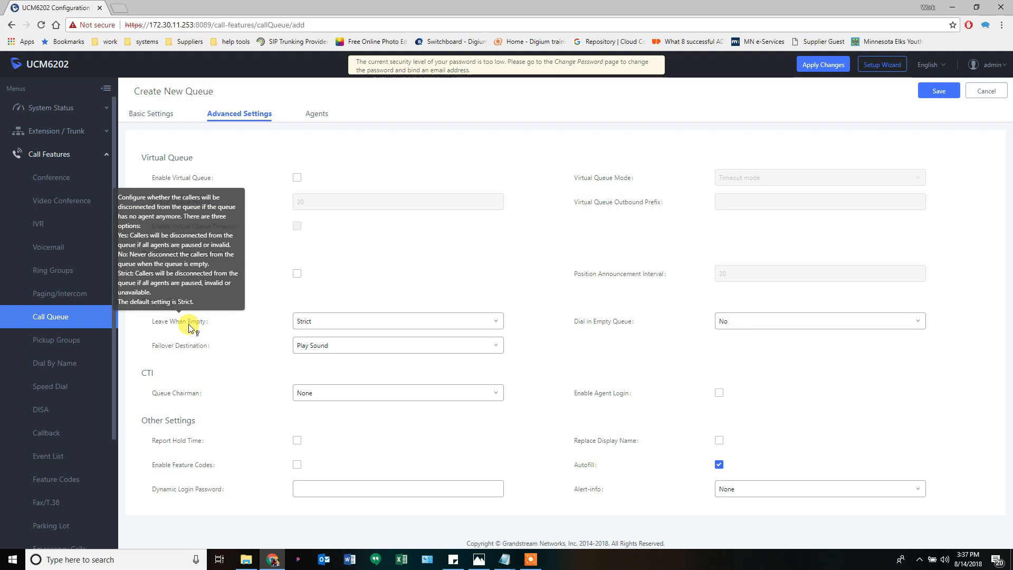
click(362, 346)
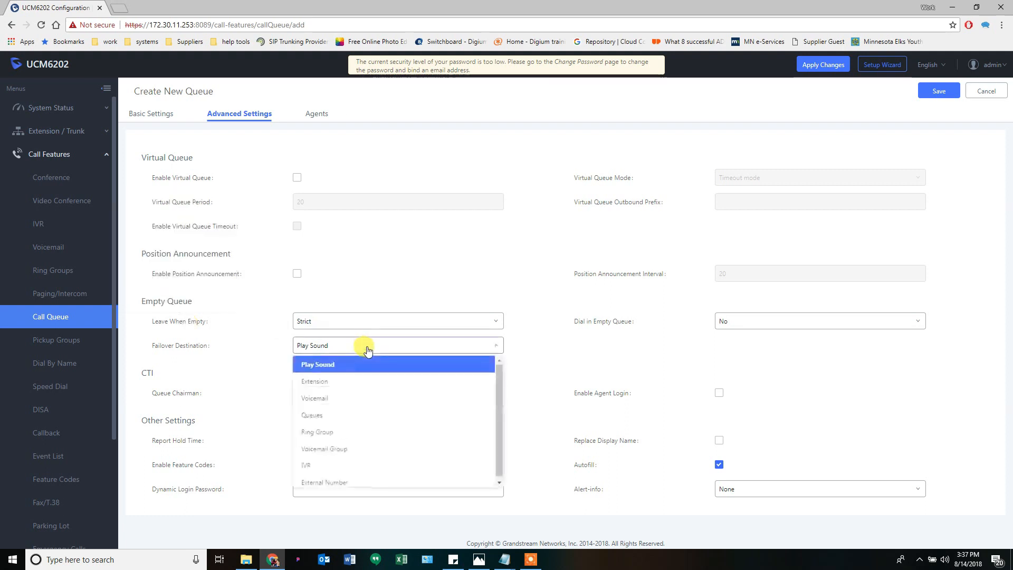
click(323, 414)
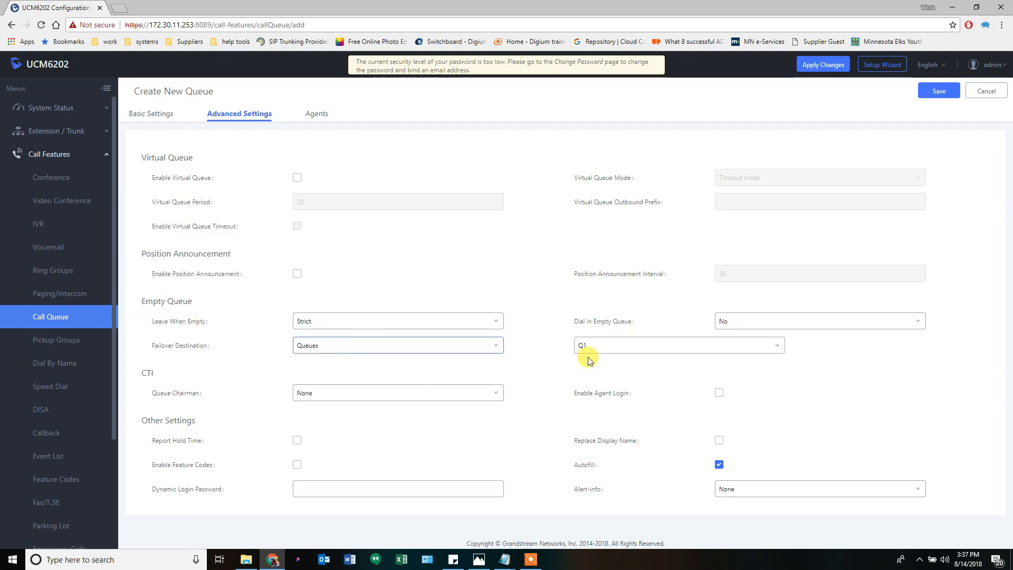
Set Q2's Leave When Empty option to Yes.
click(405, 321)
click(384, 320)
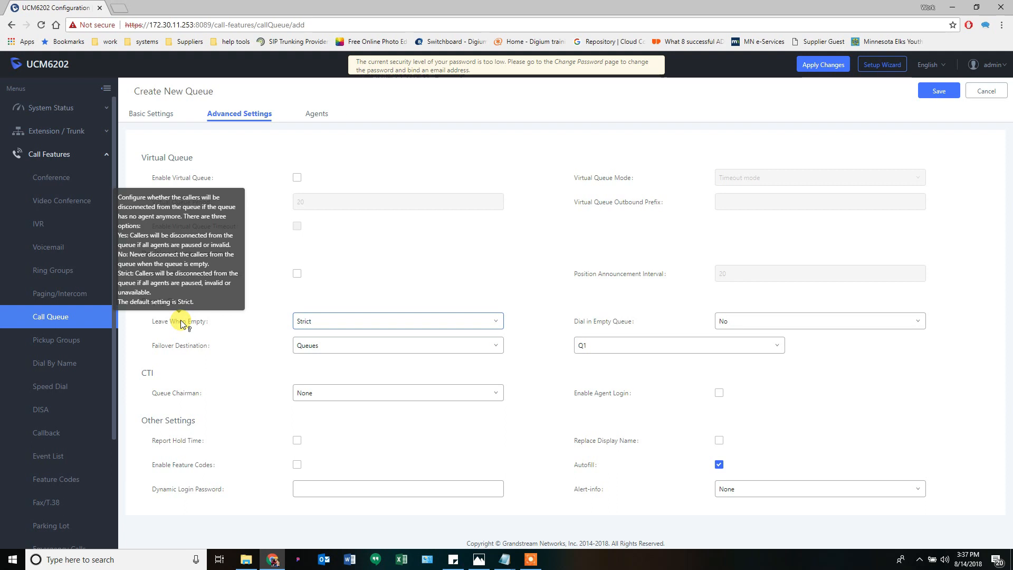
click(328, 322)
click(327, 341)
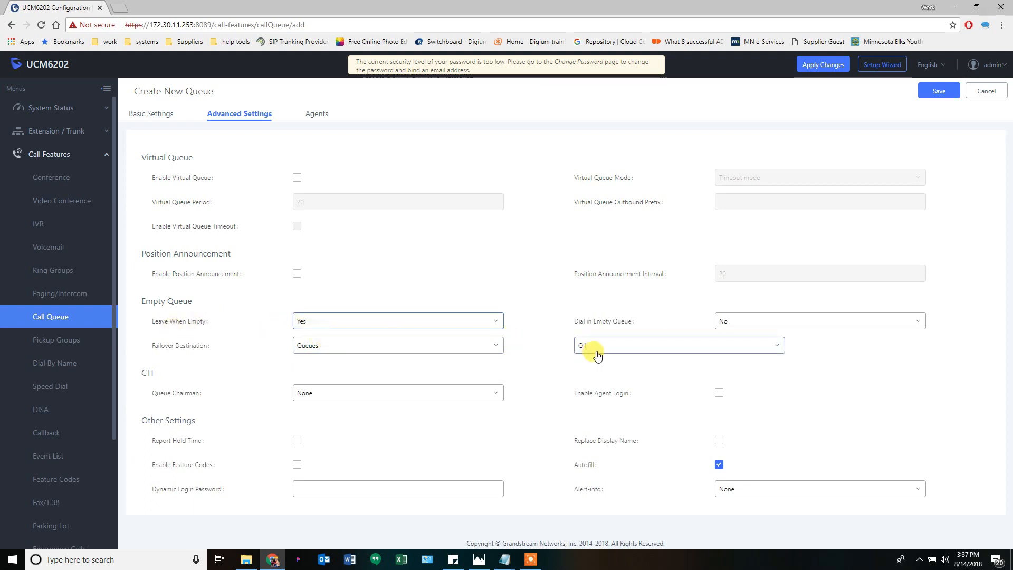
Save queue Q2 and apply the pending configuration changes to the phone system.
mouse_move(592, 325)
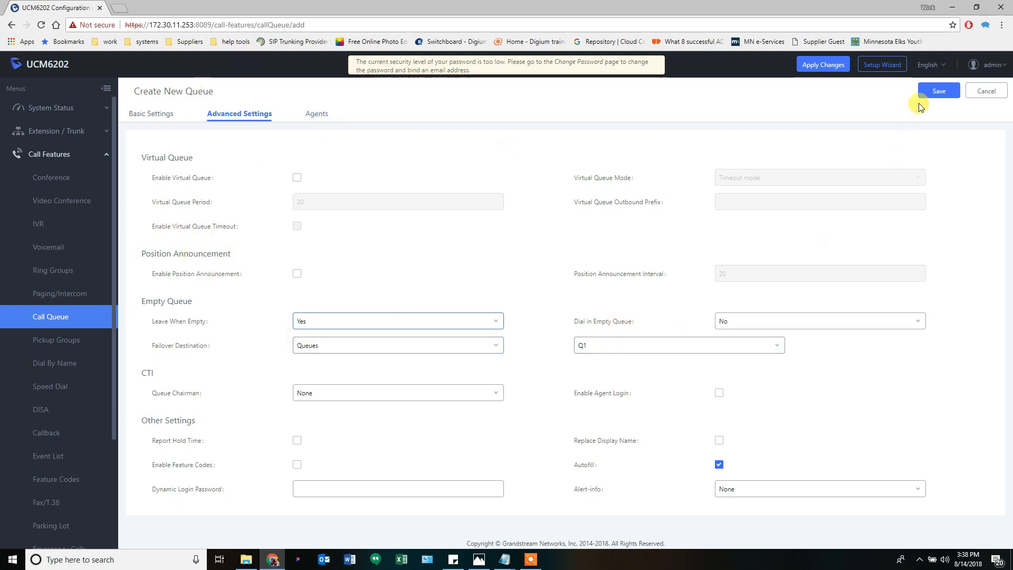
click(929, 91)
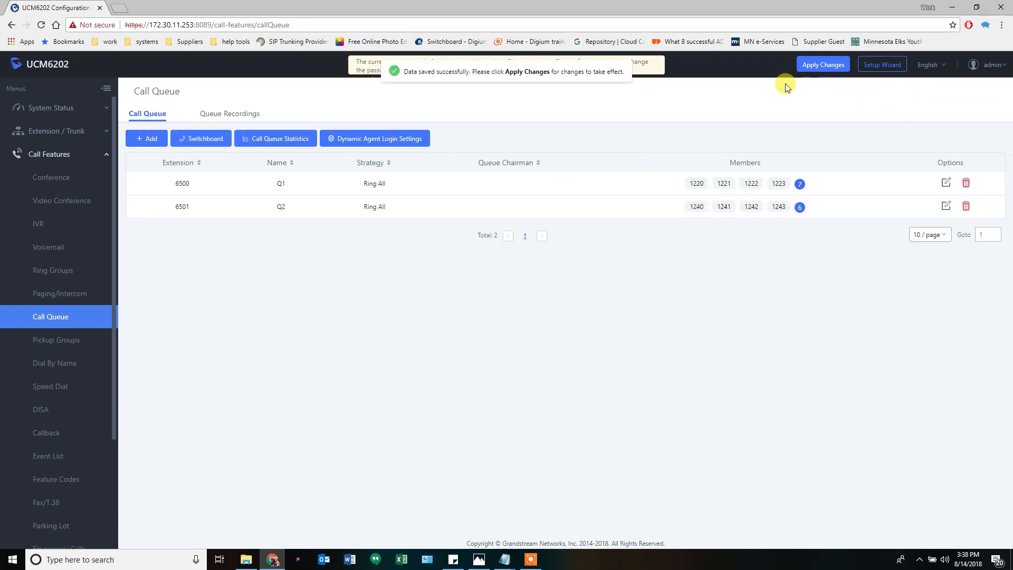
click(817, 65)
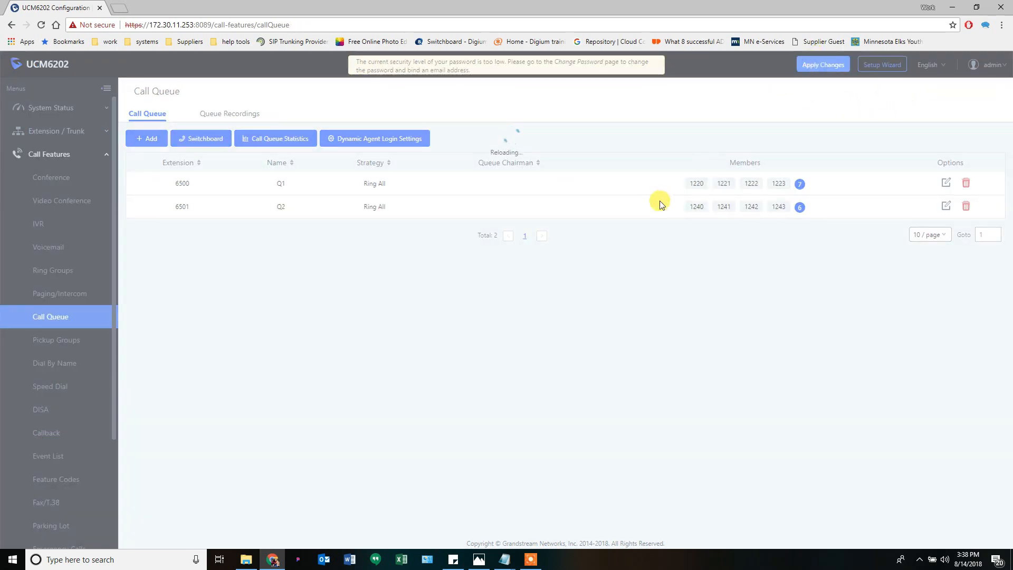